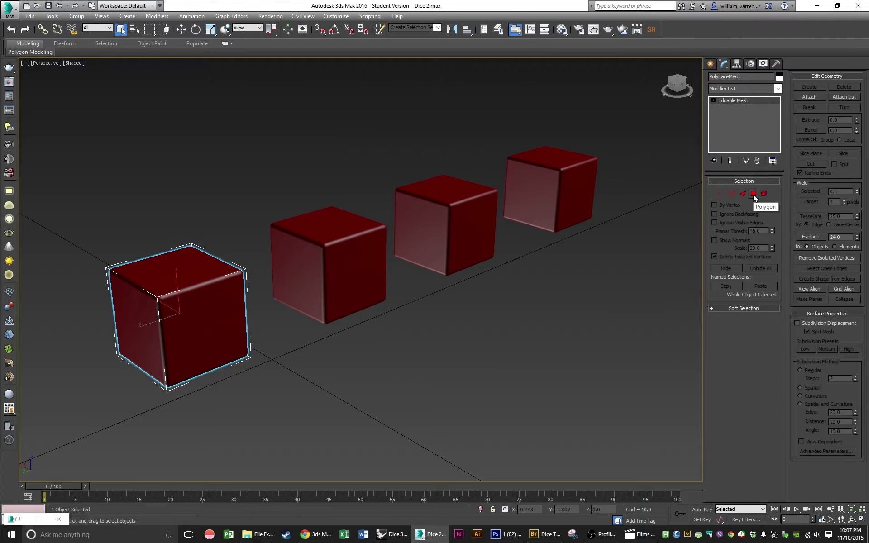
Add an Edit Poly modifier to the selected cube at the front of the row
left_click(774, 88)
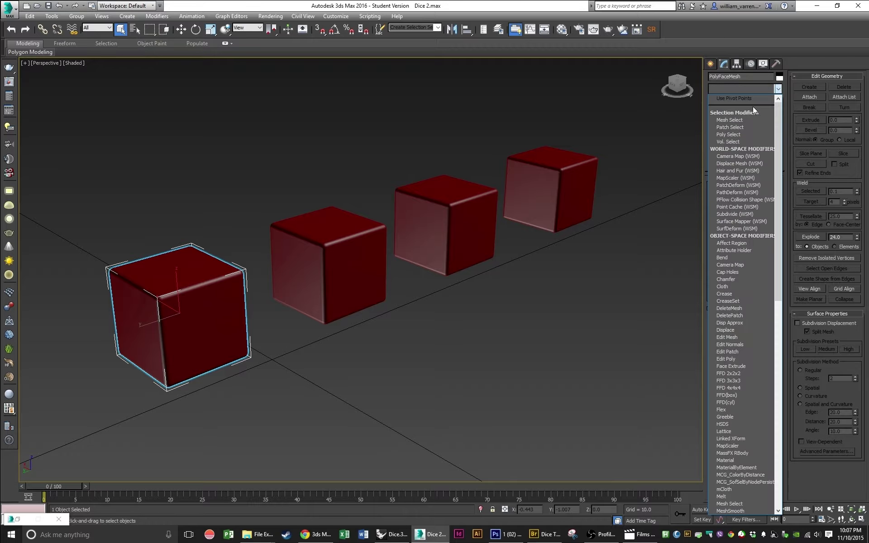
key("e")
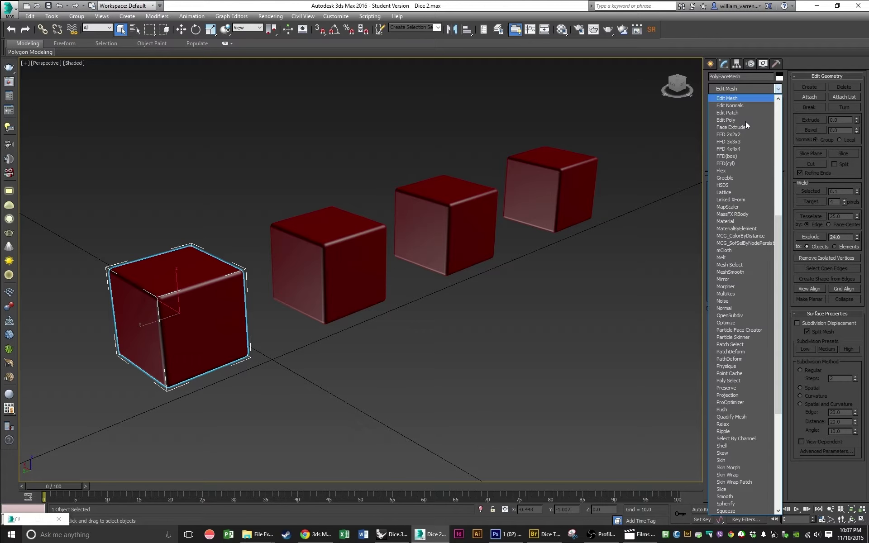
key("Down")
key("Down")
key("Down")
key("Return")
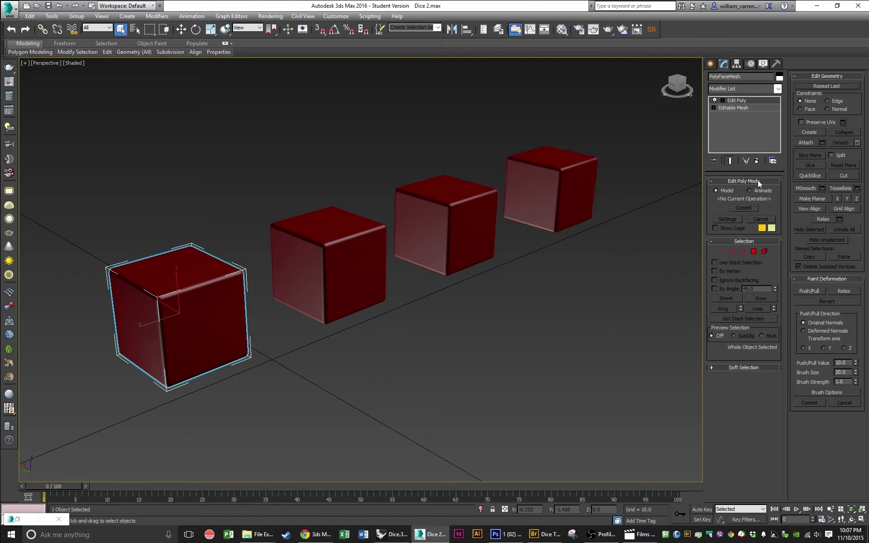
In polygon sub-object mode, select the cube's right-facing side and set its material ID to 1
left_click(754, 251)
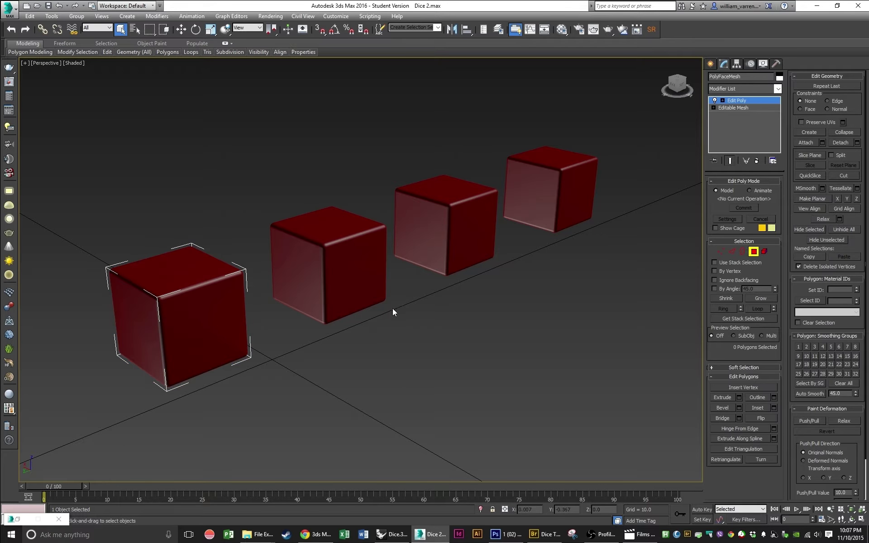
left_click(229, 321)
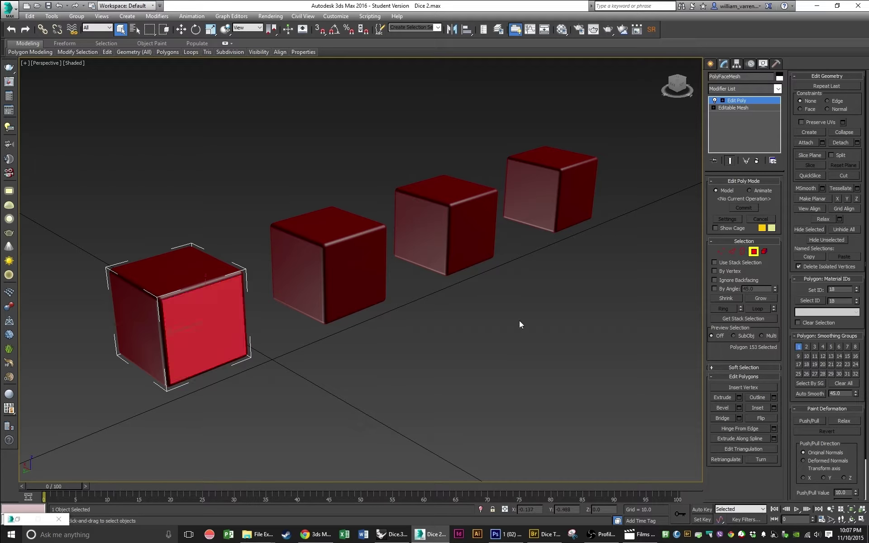
double_click(834, 290)
type("1")
key("Return")
Set the material ID of the cube face opposite the ID 1 face to 6
middle_click_drag(406, 313, 428, 363, "alt")
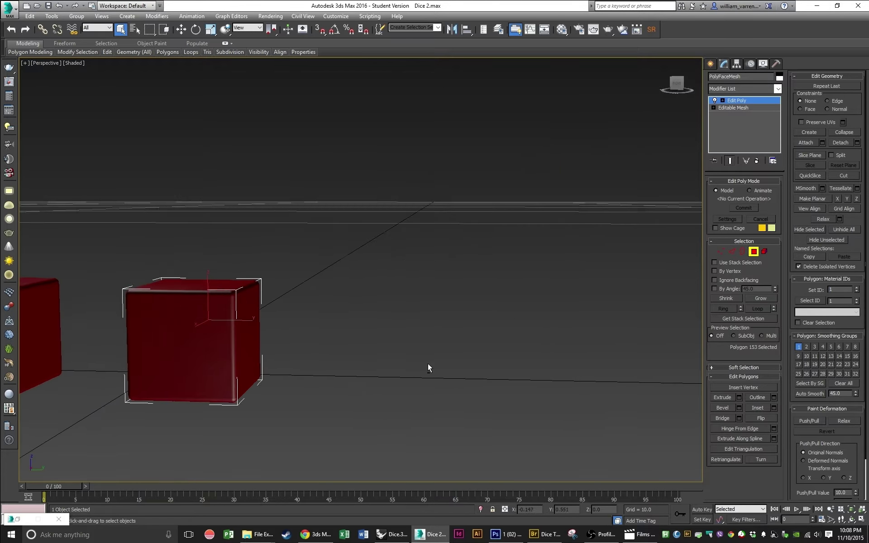
left_click(202, 354)
type("6")
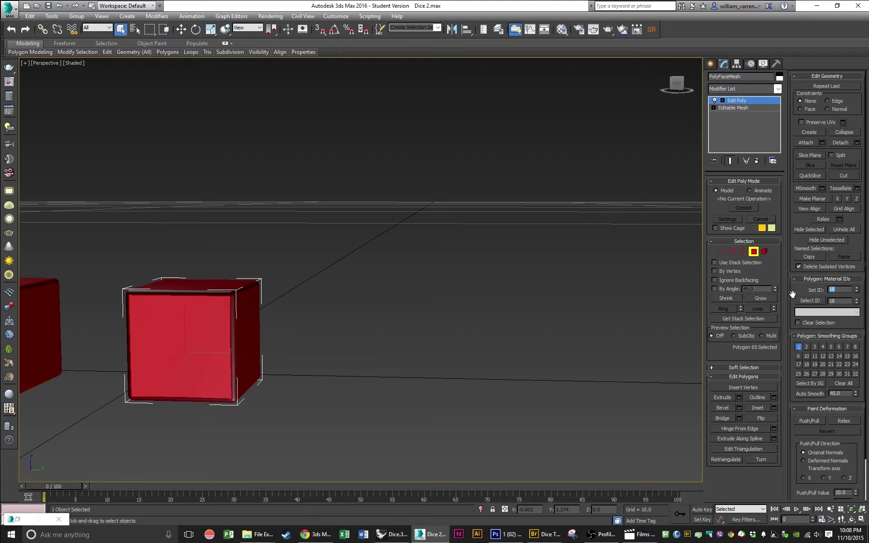
key("Return")
Select the cube's front-left side face and assign it material ID 5
middle_click_drag(687, 322, 399, 359, "alt")
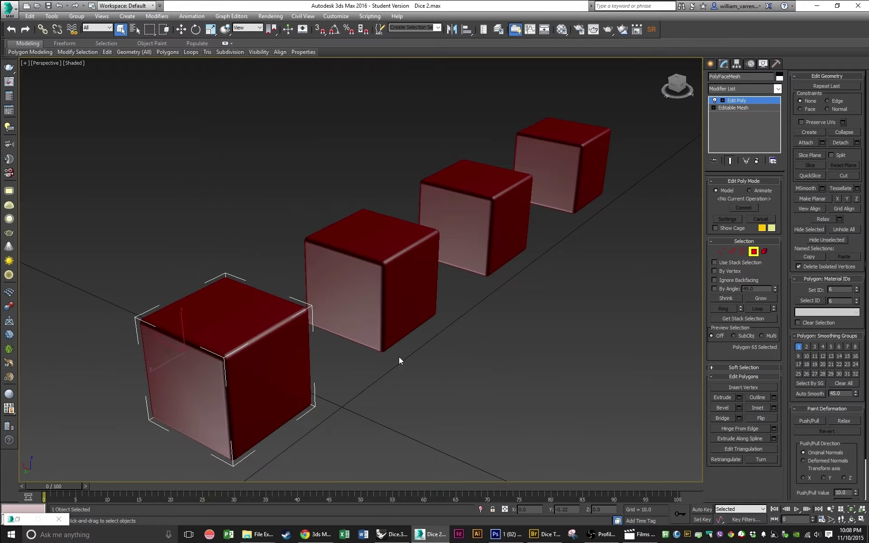
left_click(221, 365)
double_click(840, 289)
type("5")
key("Return")
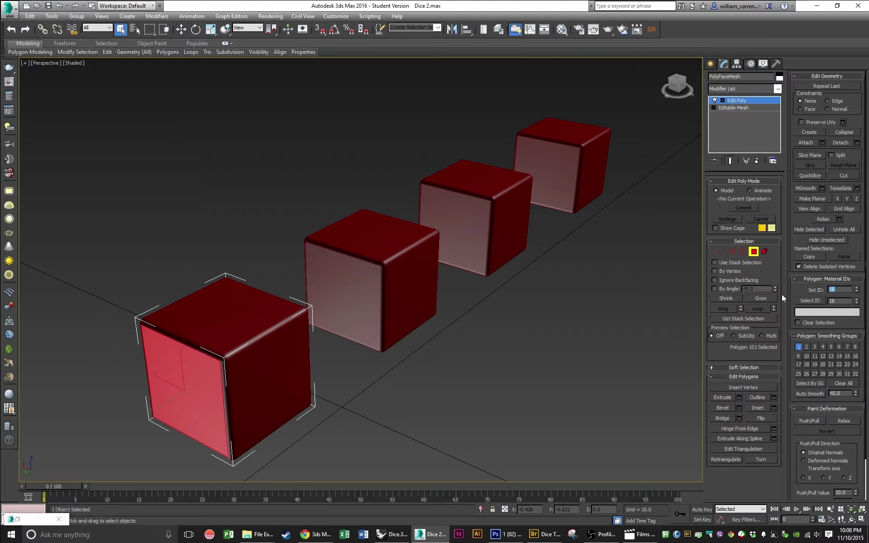
Select the cube's remaining side face and open its material ID for editing
left_click(665, 331)
middle_click_drag(660, 332, 584, 326, "alt")
left_click(307, 376)
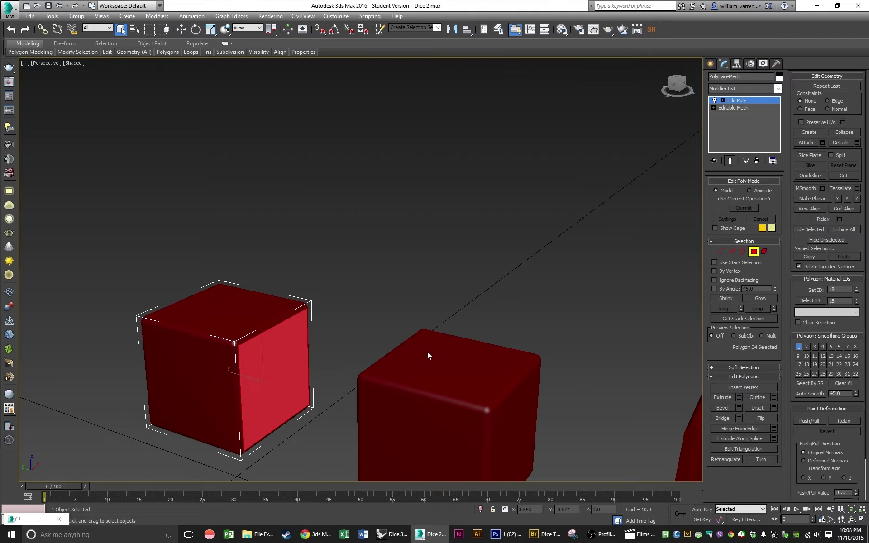
double_click(838, 290)
Select the cube's top face and set its material ID to 4
left_click(258, 313)
middle_click_drag(322, 300, 420, 320, "alt")
double_click(842, 289)
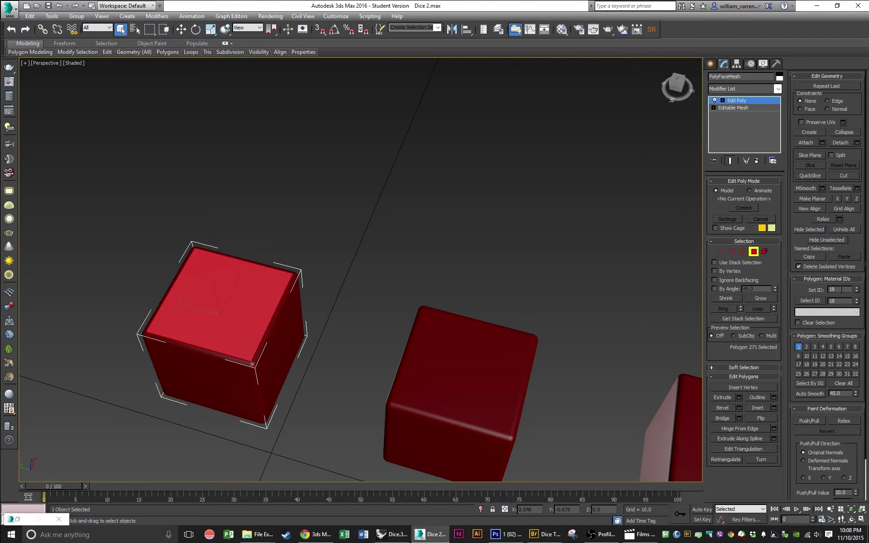
type("4")
key("Return")
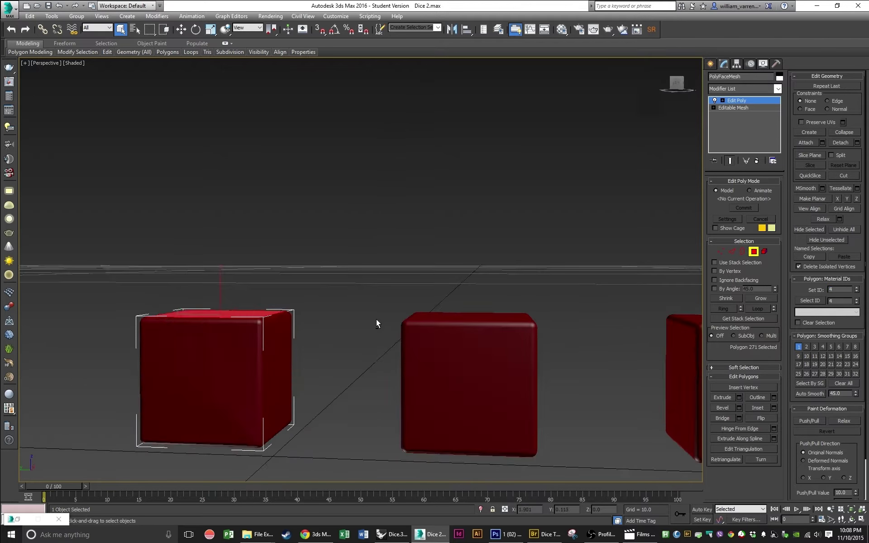
middle_click_drag(376, 321, 380, 271, "alt")
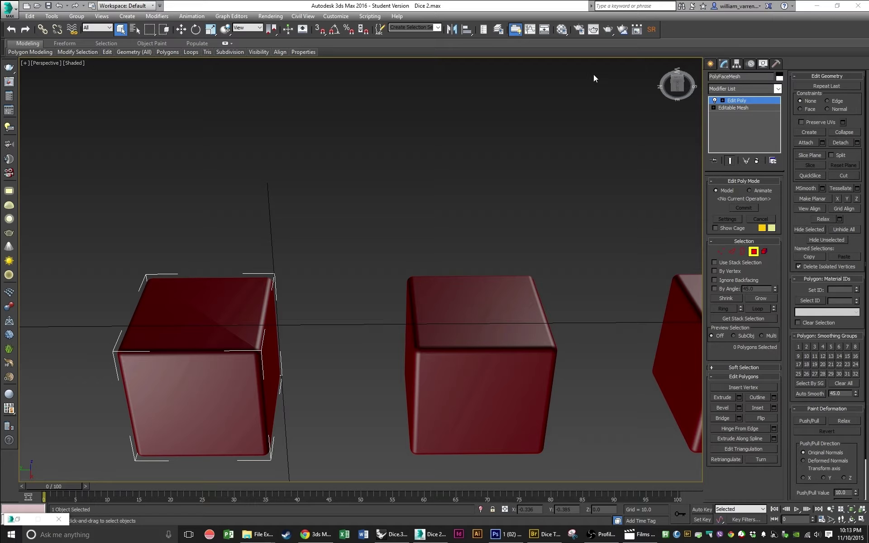
In the Material Editor, change the 13 - Default material to Multi/Sub-Object, discarding the old material
left_click(564, 31)
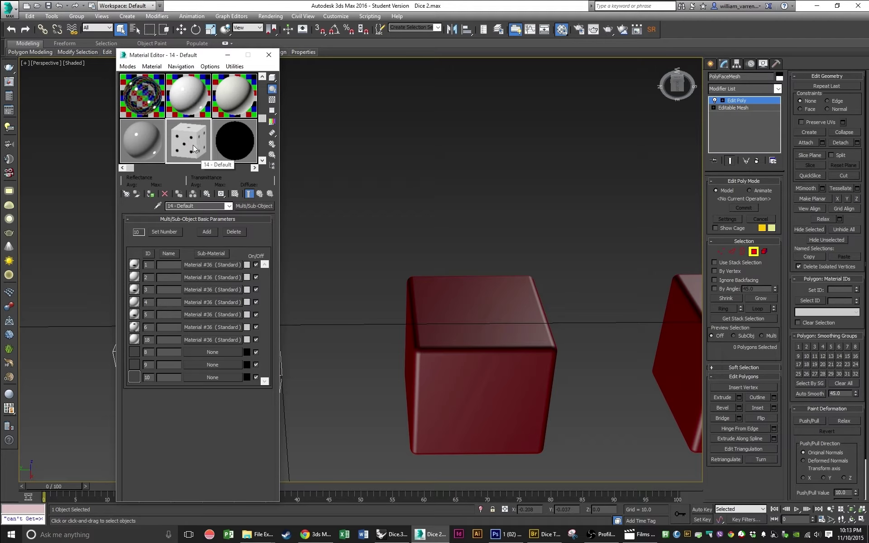
left_click(143, 140)
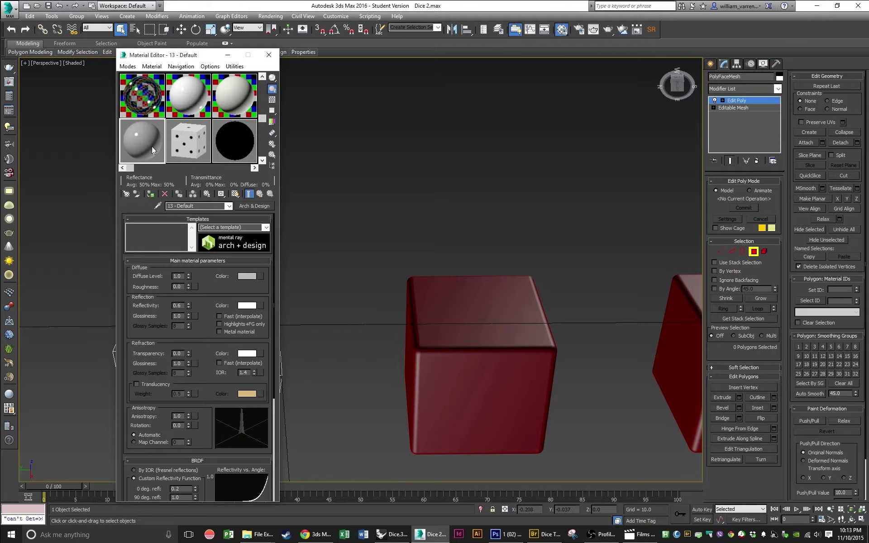
left_click(250, 206)
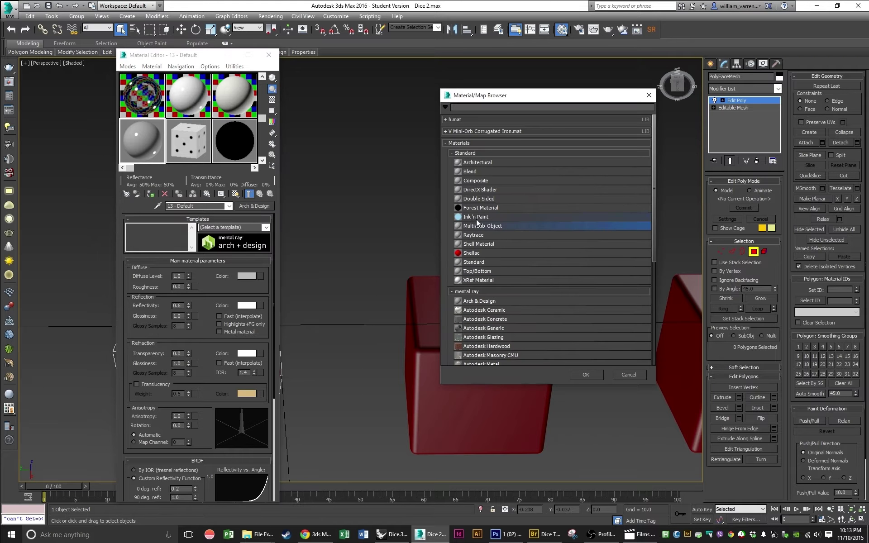
left_click(585, 374)
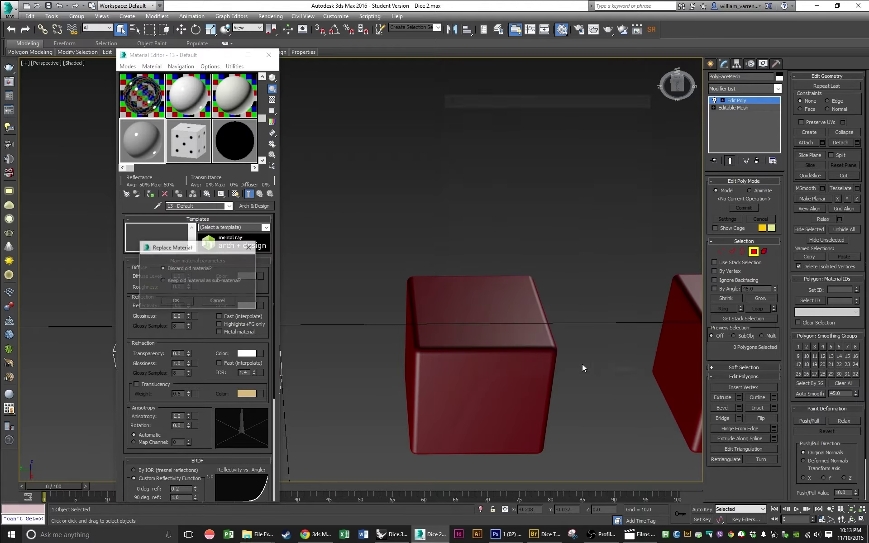
left_click(175, 300)
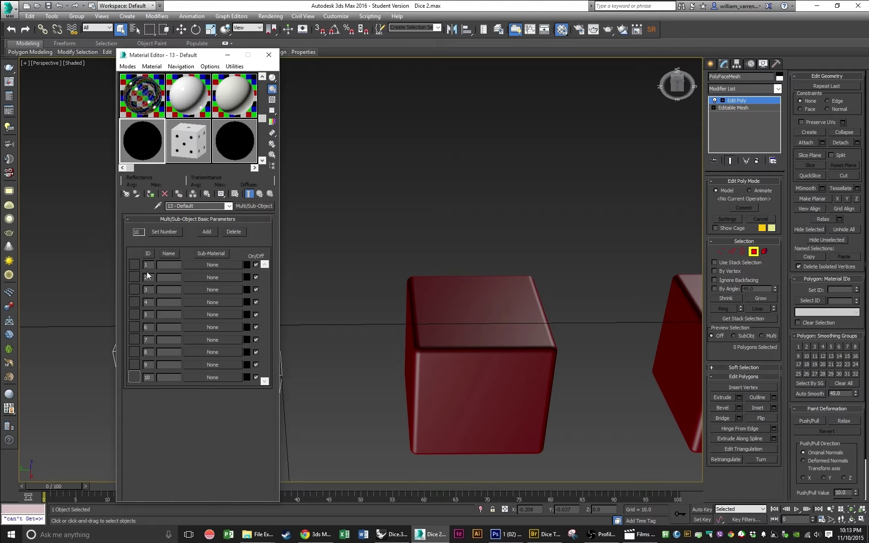
Assign a Standard material to the ID 1 sub-material slot
left_click(219, 267)
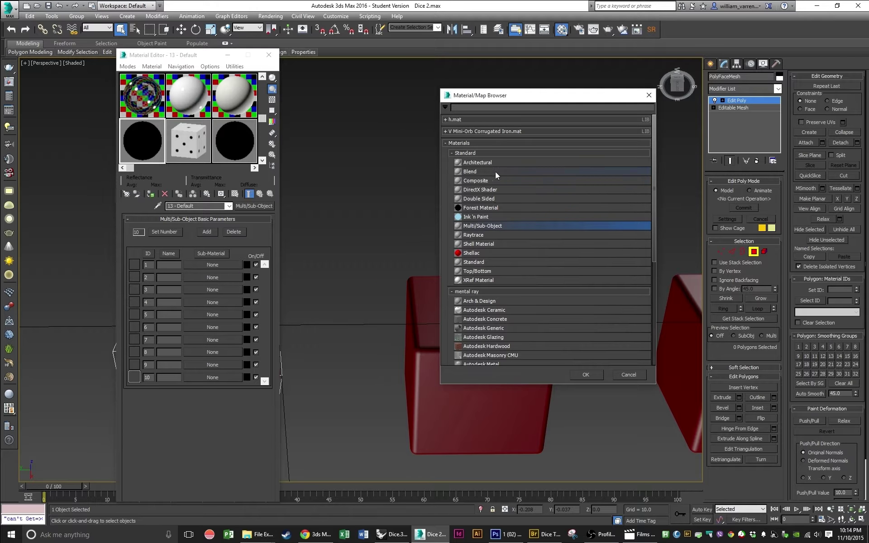
left_click(480, 263)
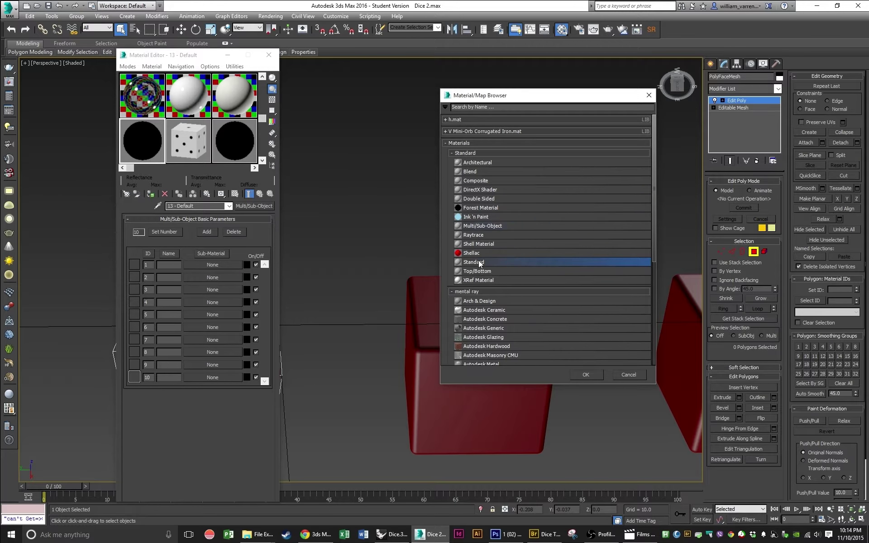
left_click(589, 374)
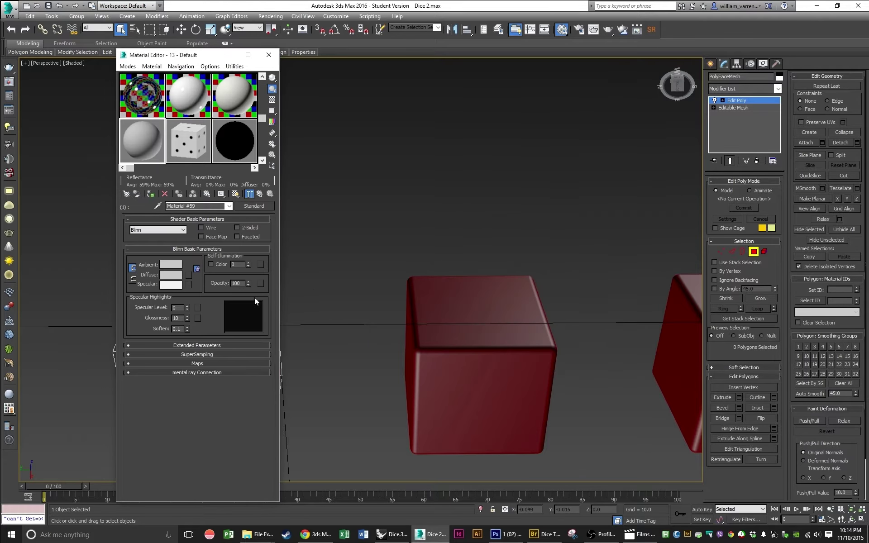
Enable the Diffuse Color map of the ID 1 sub-material and choose Bitmap as its map type
left_click(199, 363)
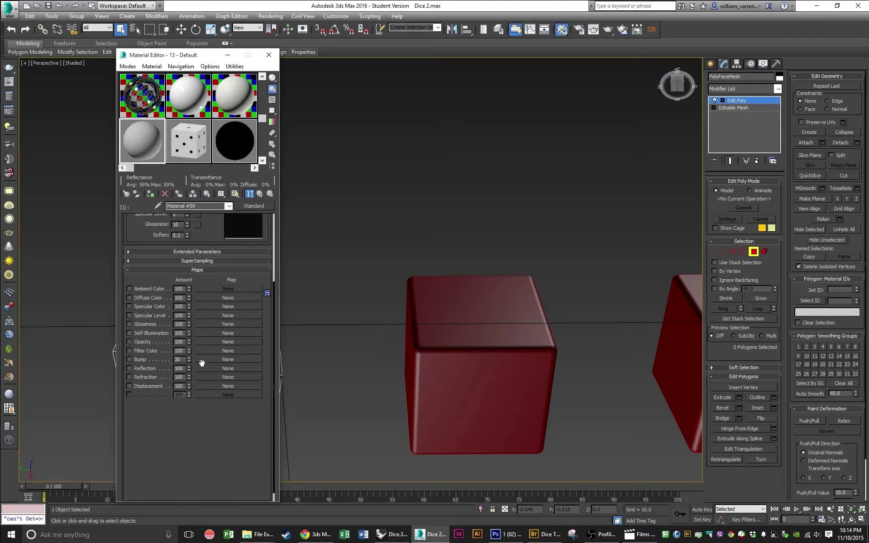
left_click(129, 298)
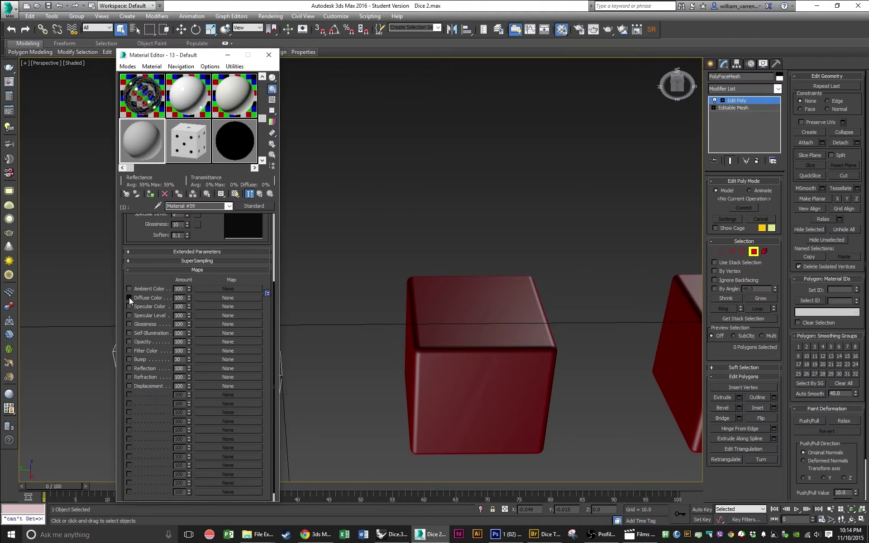
left_click(224, 297)
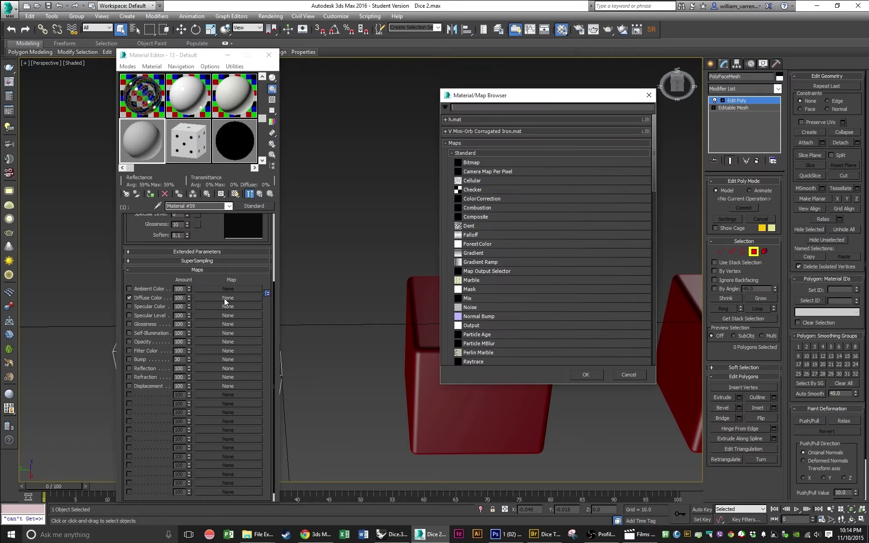
left_click(473, 163)
left_click(585, 375)
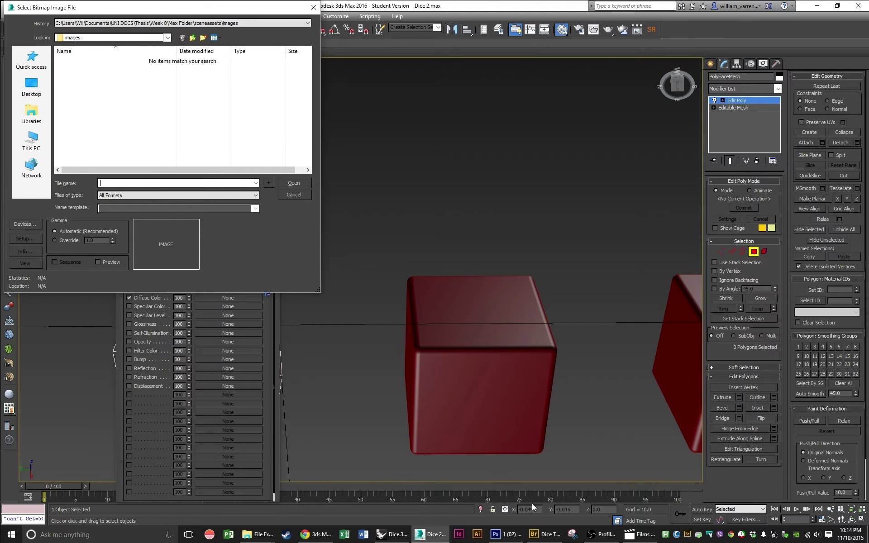
View the dice textures in Adobe Bridge, and browse the bitmap selection to Documents, UNI DOCS, Flexible Urban Modeling, Week 11, Dice Textures
left_click(546, 534)
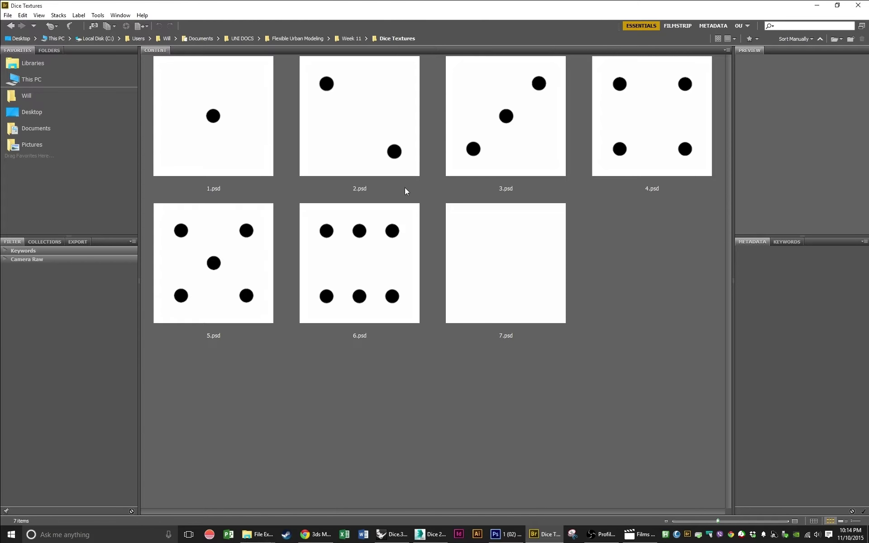
left_click(817, 5)
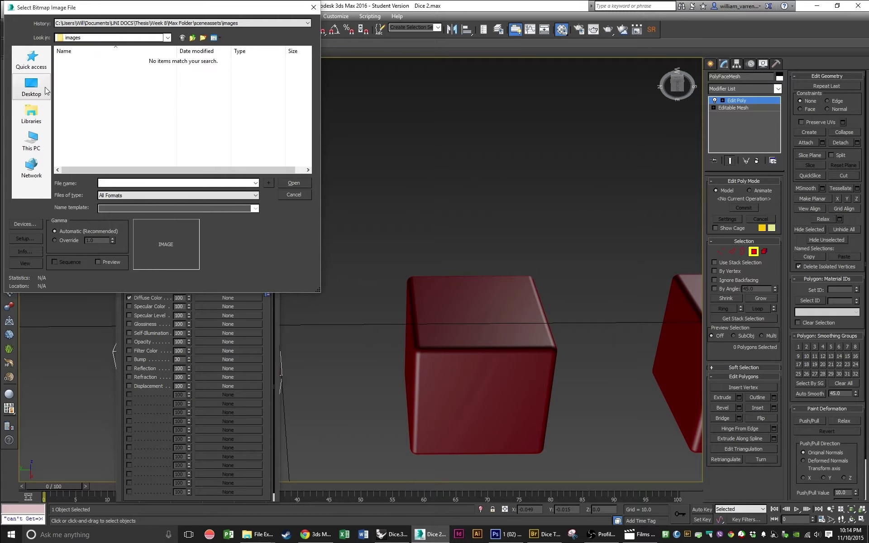
left_click(40, 119)
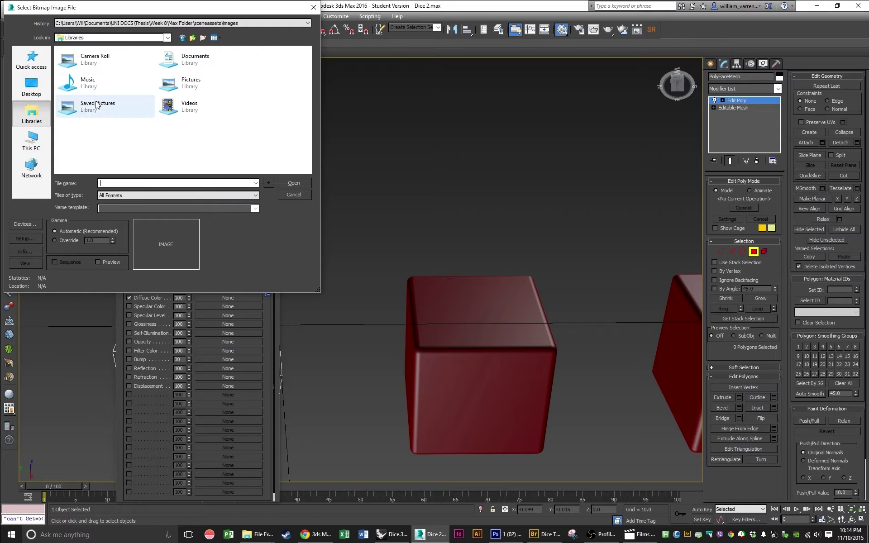
double_click(172, 68)
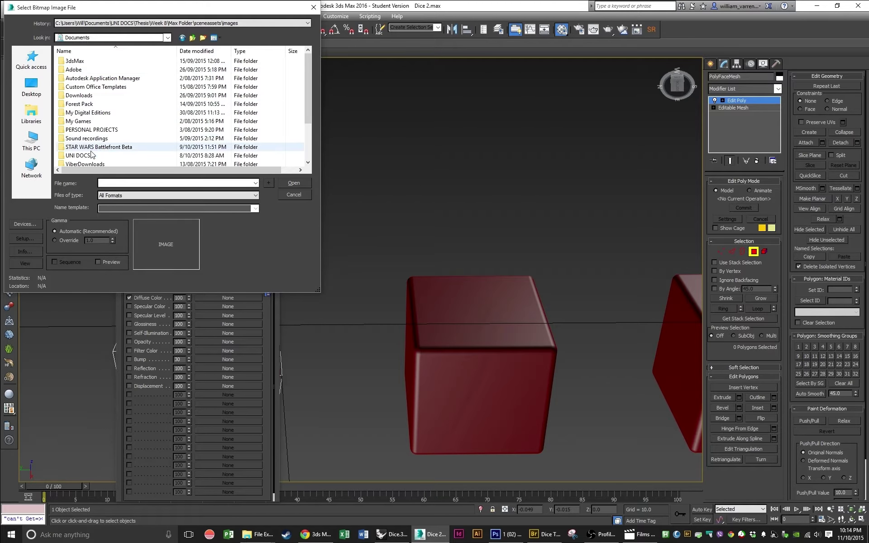
double_click(88, 155)
double_click(74, 86)
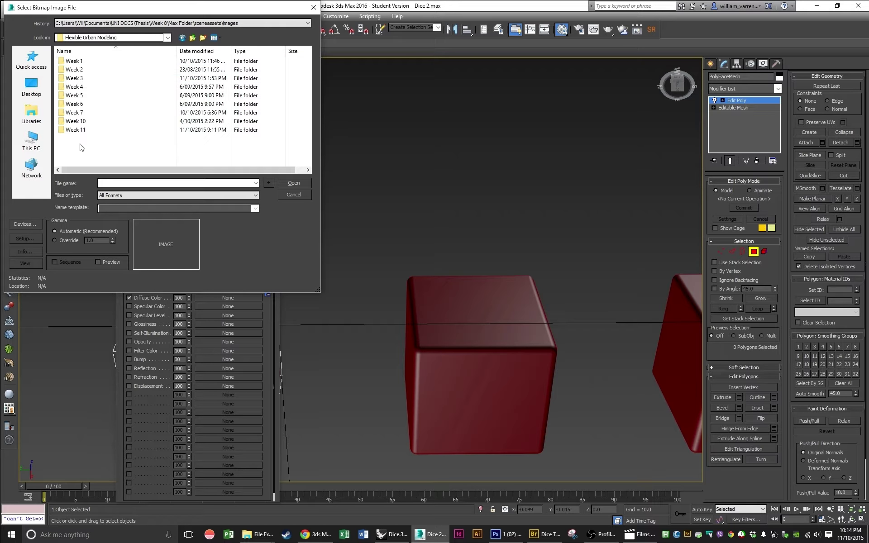
double_click(79, 130)
double_click(76, 61)
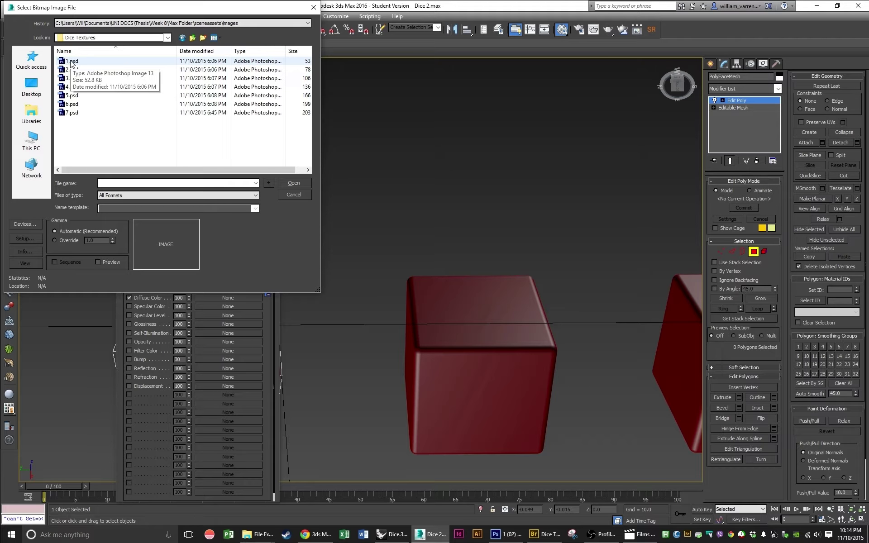
Load 1.psd with collapsed layers as the diffuse bitmap and return to the parent 13 - Default material
left_click(71, 62)
left_click(289, 183)
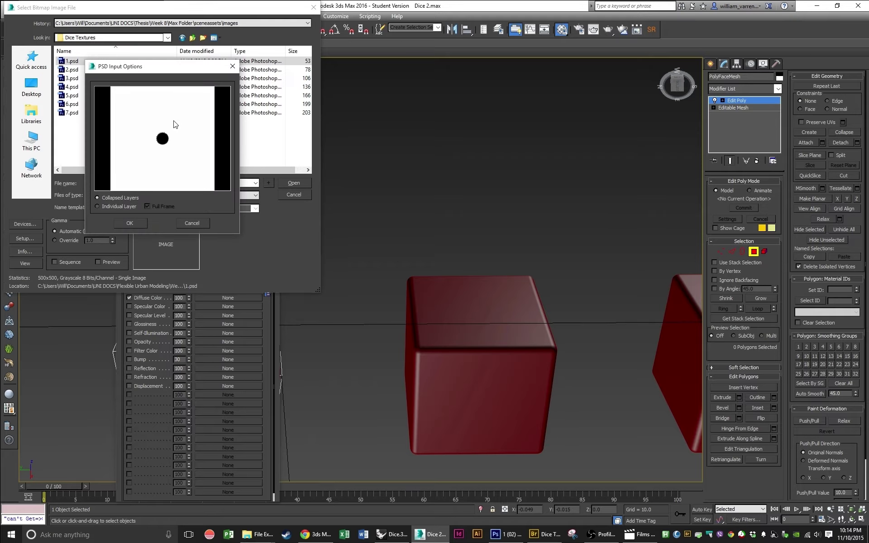
left_click(129, 226)
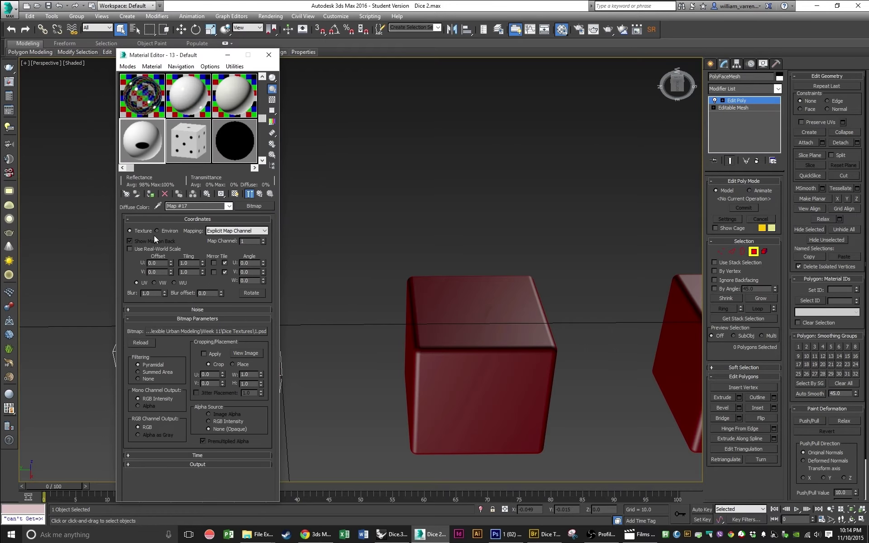
left_click(229, 206)
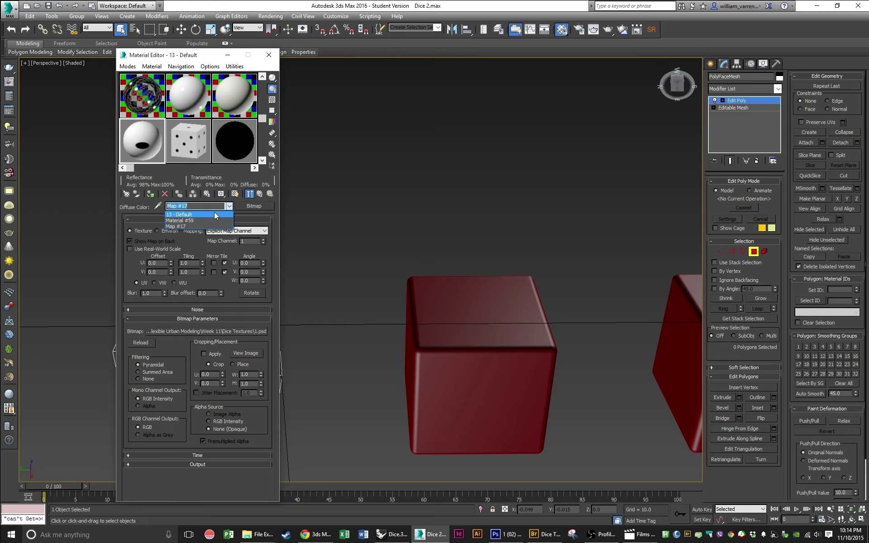
left_click(214, 215)
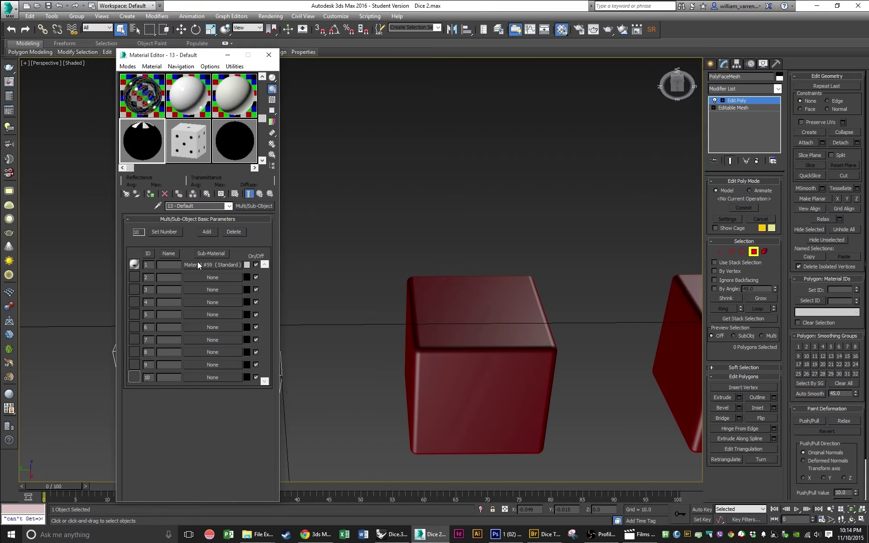
Copy the ID 1 sub-material into the ID 2 slot and replace its diffuse bitmap with 2.psd using collapsed layers
left_click_drag(197, 263, 207, 278)
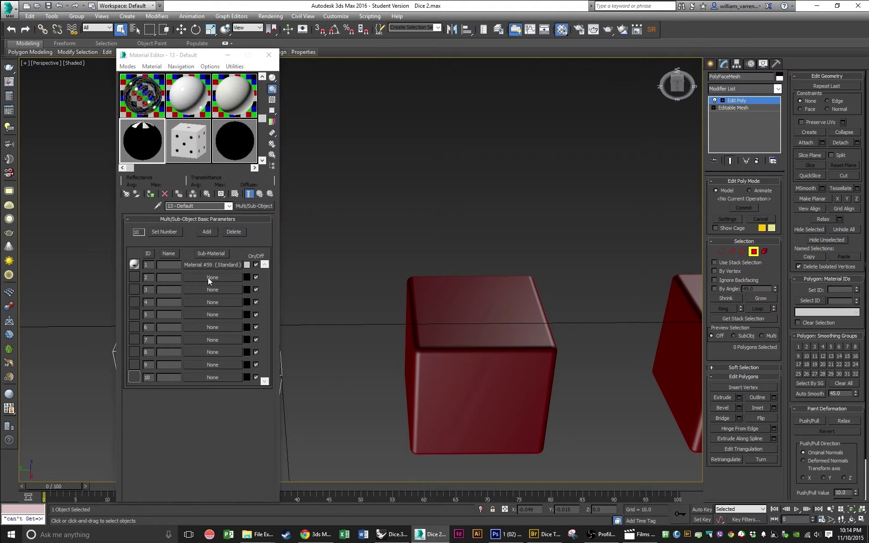
left_click(181, 305)
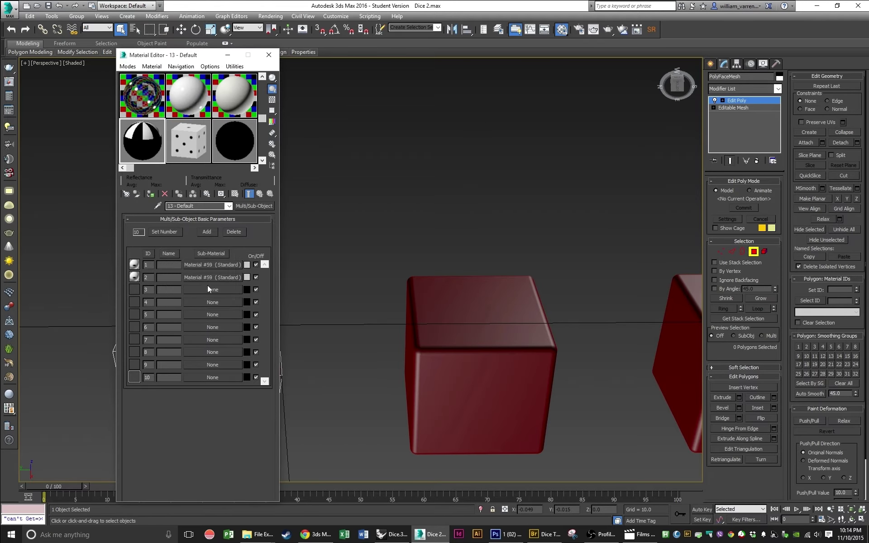
left_click(202, 277)
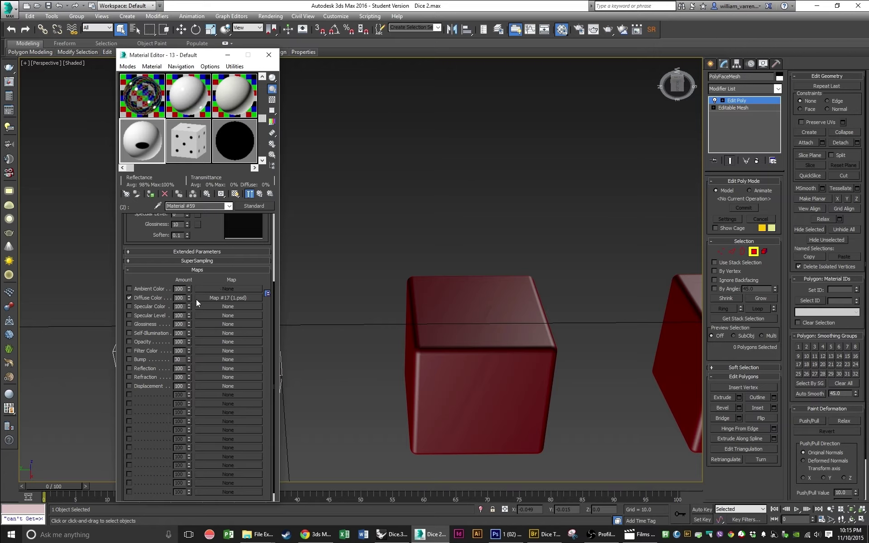
left_click(208, 297)
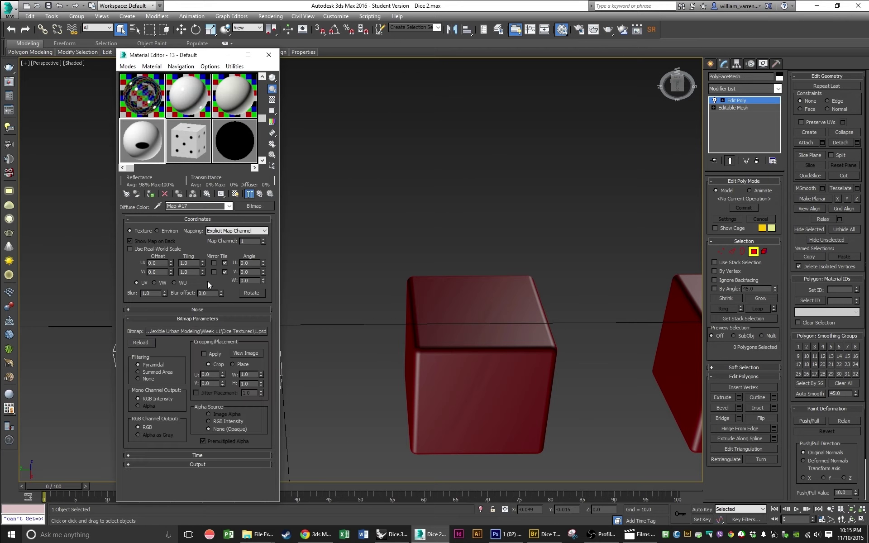
left_click(244, 329)
left_click(245, 164)
double_click(245, 164)
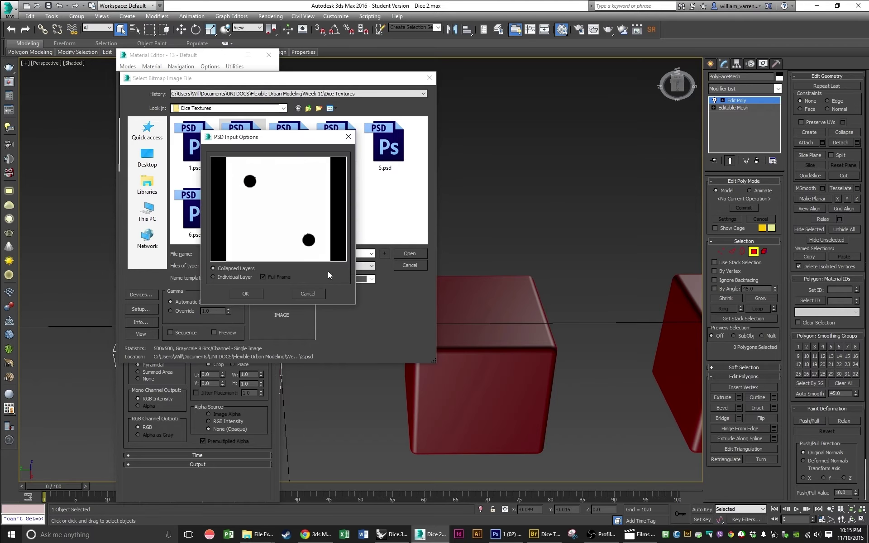
left_click(245, 294)
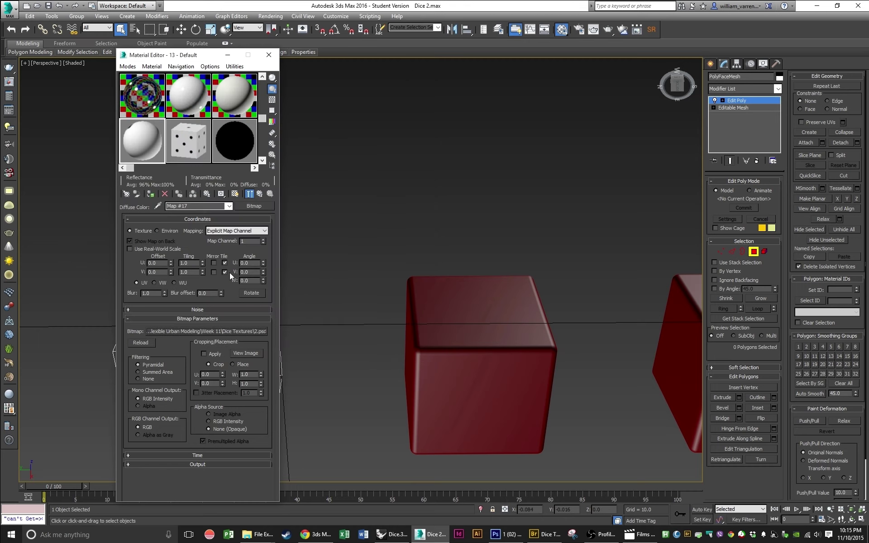
Apply the finished 14 - Default dice material to the first cube and minimize the Material Editor
left_click(198, 142)
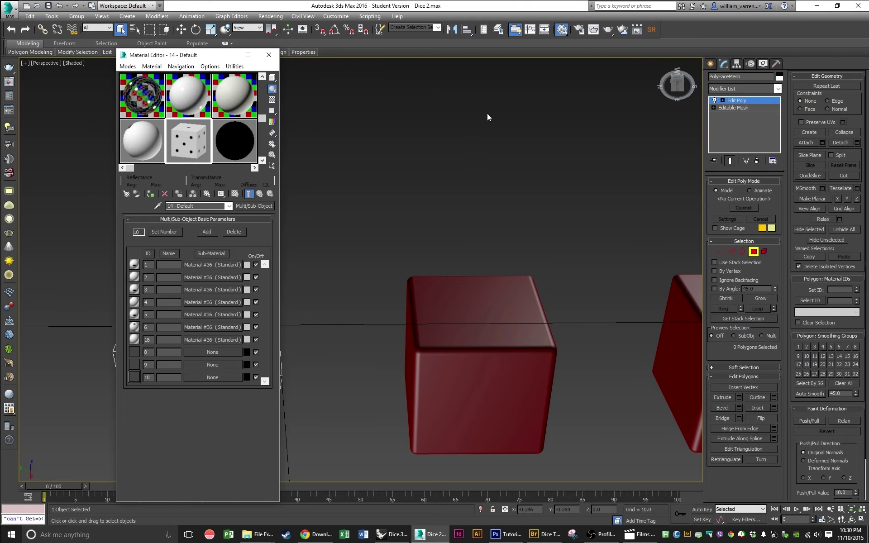
left_click_drag(206, 56, 515, 38)
left_click_drag(500, 132, 219, 343)
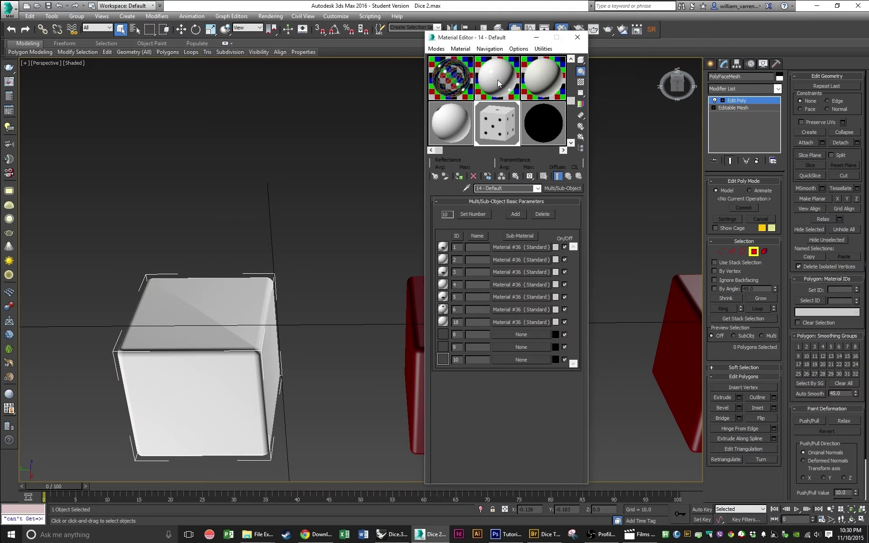
left_click(536, 37)
Add a UVW Map modifier to the first cube and set its mapping type to Face
middle_click_drag(311, 339, 328, 330, "alt")
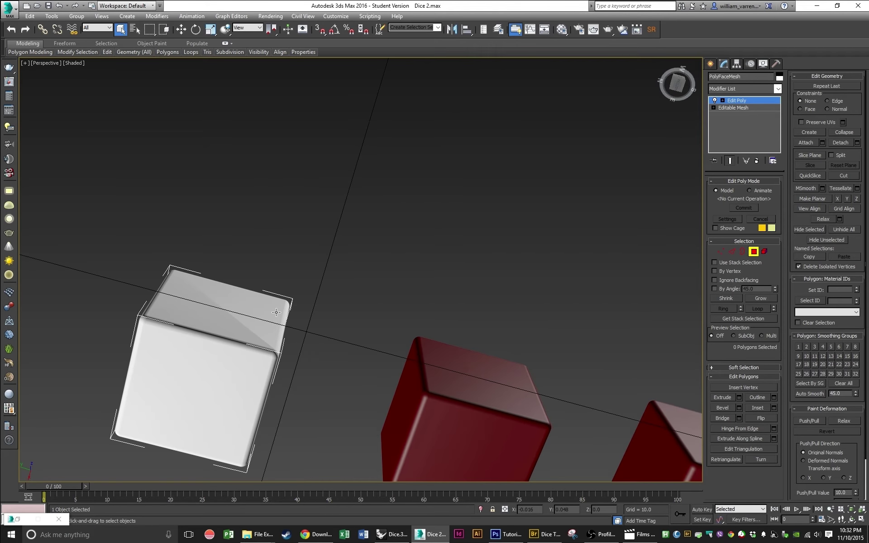
middle_click_drag(276, 312, 295, 396, "alt")
scroll(300, 398, "down", 3)
scroll(308, 434, "up", 3)
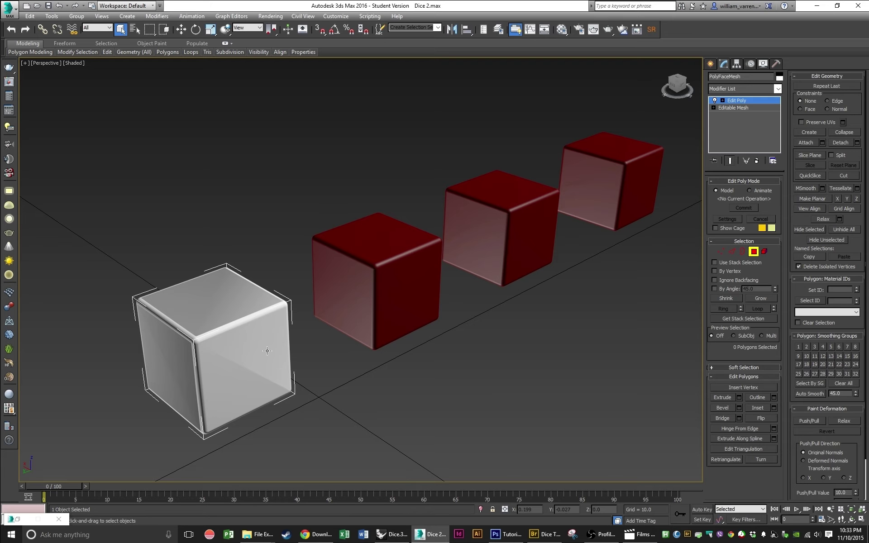
left_click(735, 93)
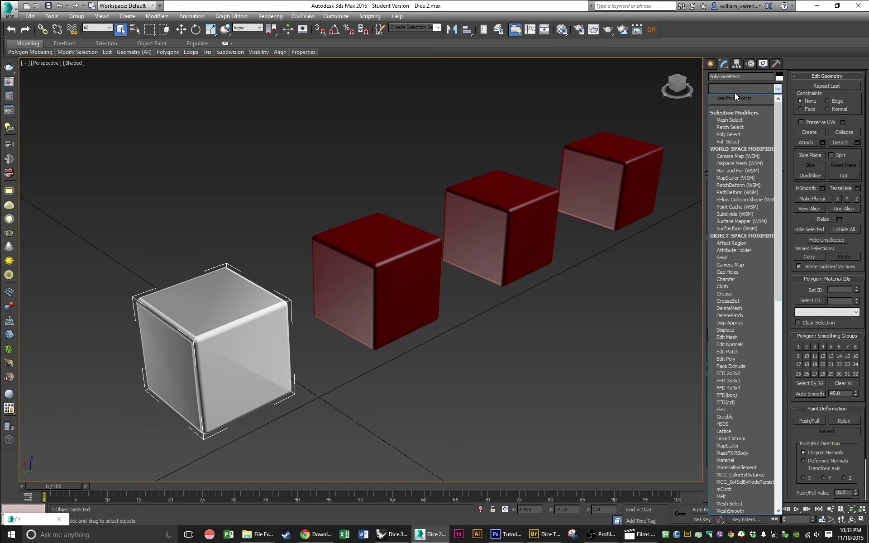
type("uvw")
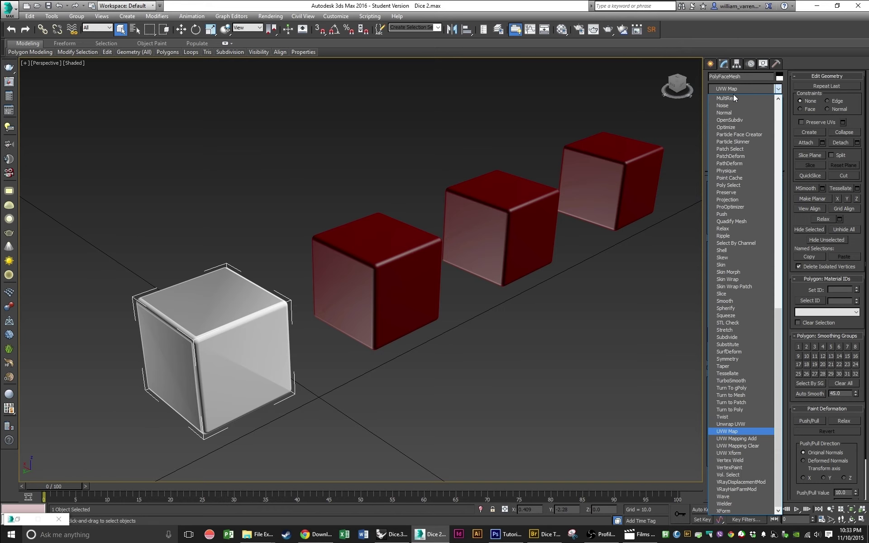
key("Return")
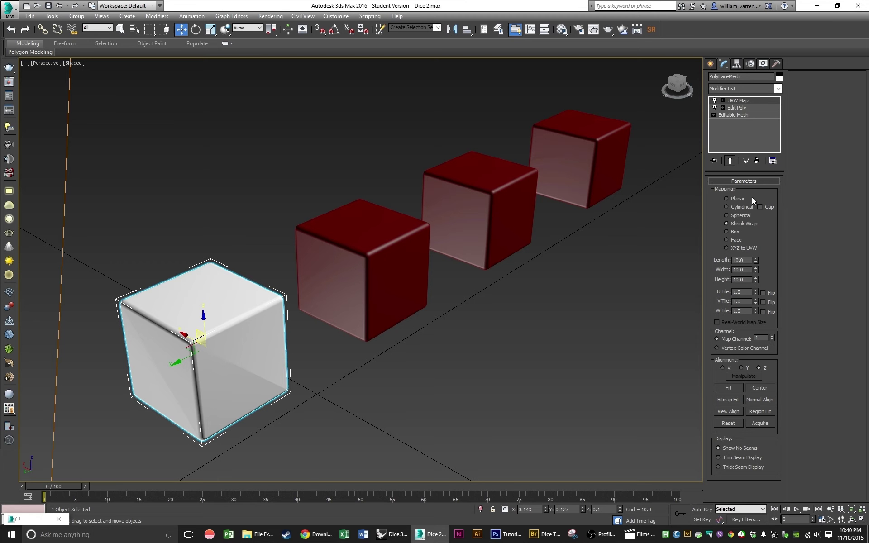
left_click(726, 240)
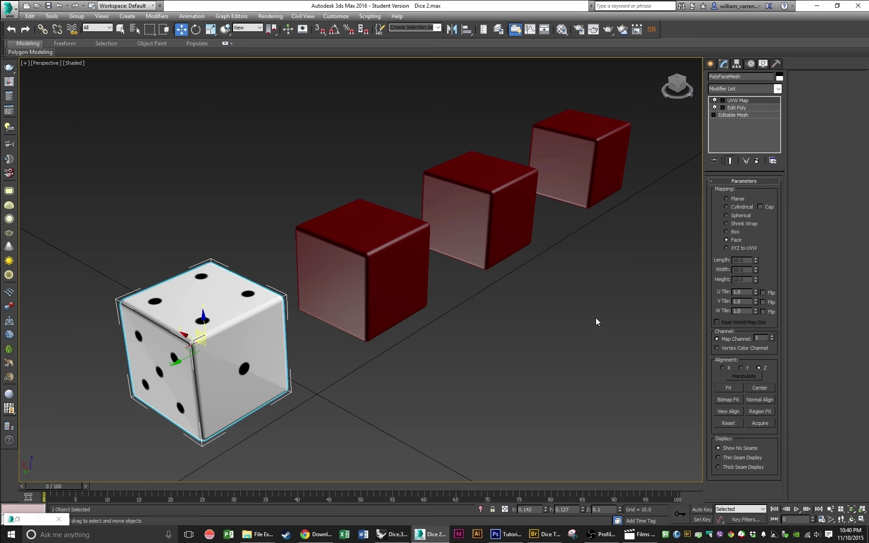
Copy the Edit Poly modifier from the first die's modifier stack
middle_click_drag(569, 325, 568, 304, "alt")
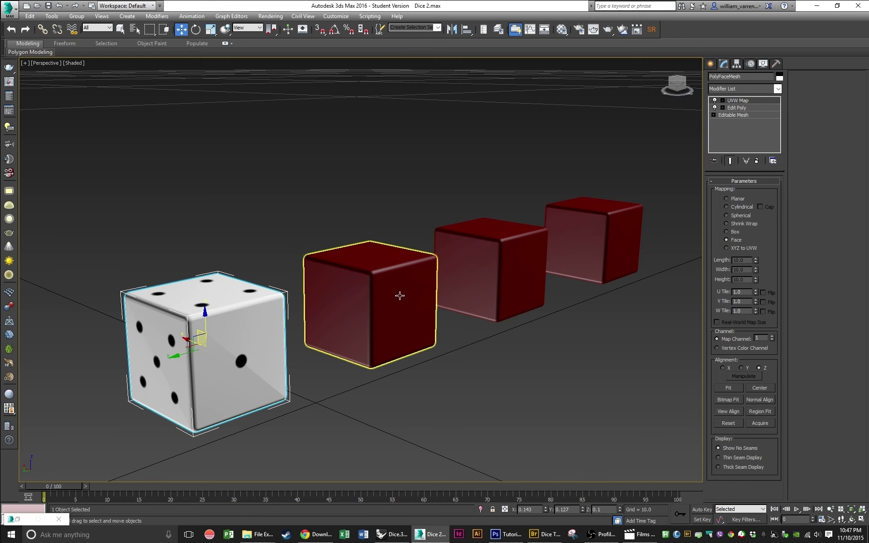
left_click(737, 108)
right_click(738, 107)
left_click(758, 136)
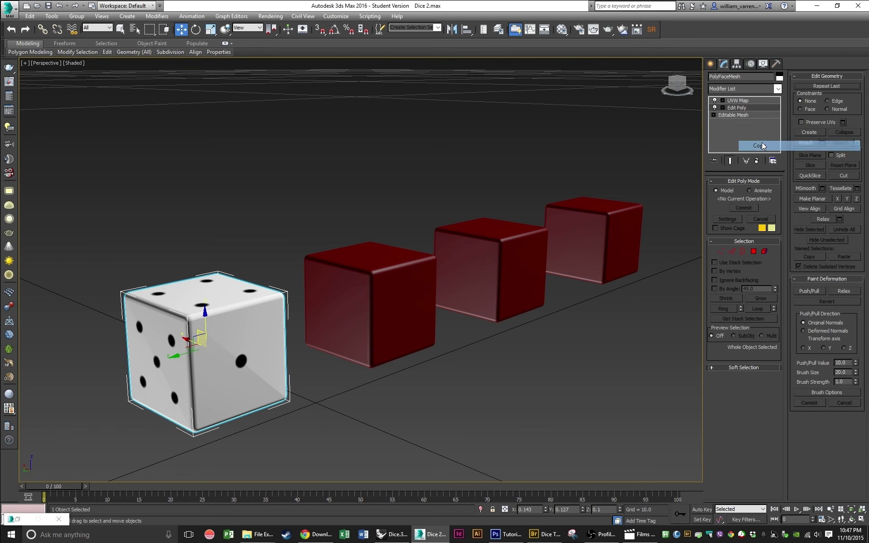
Add a Mesh Select modifier to the three red cubes together and paste the copied Edit Poly modifier above it
left_click(407, 287)
left_click(471, 264, "ctrl")
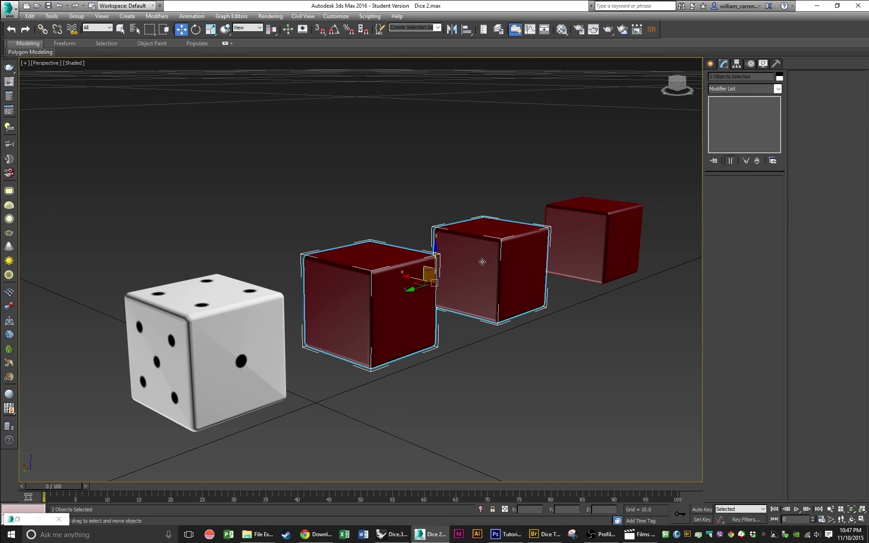
left_click(593, 236, "ctrl")
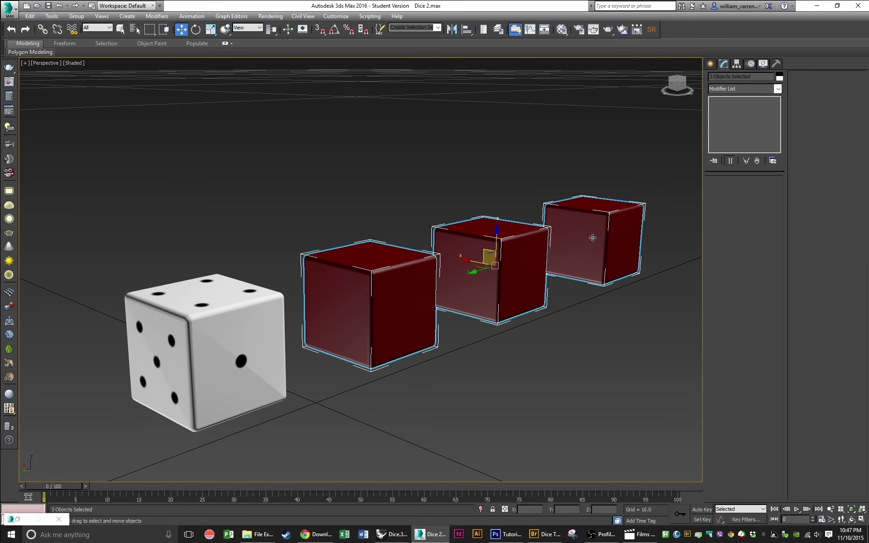
left_click(736, 92)
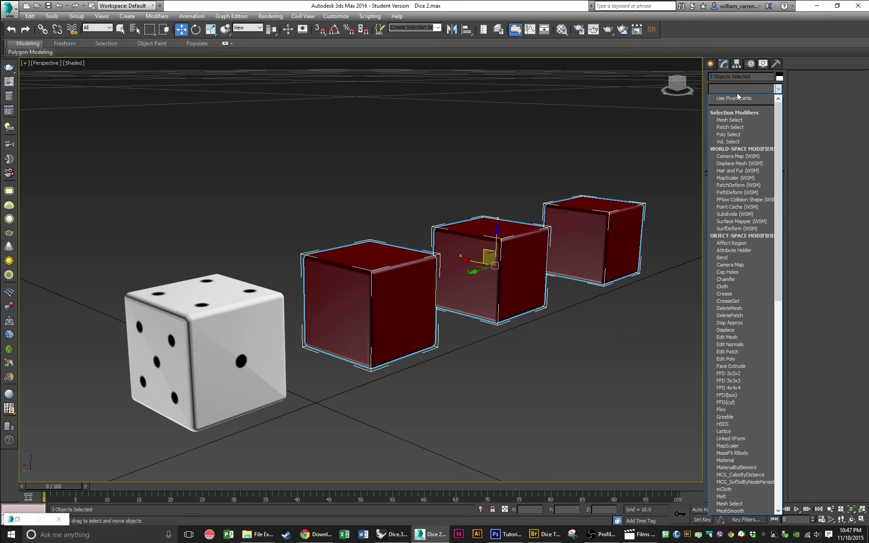
type("s")
type("m")
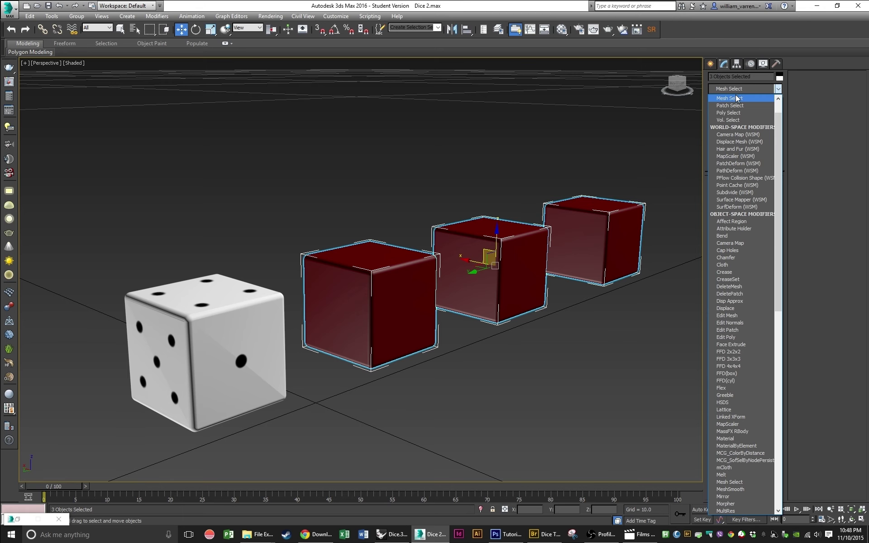
left_click(734, 97)
right_click(733, 112)
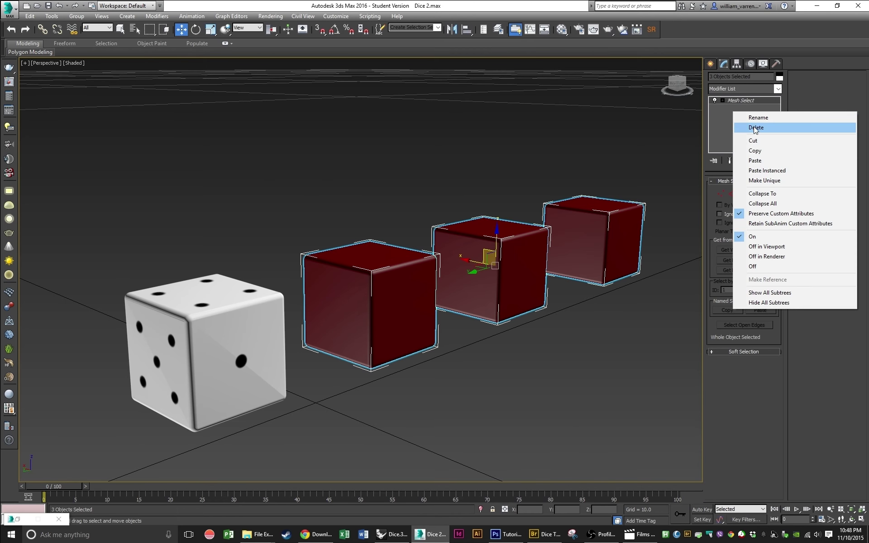
left_click(754, 159)
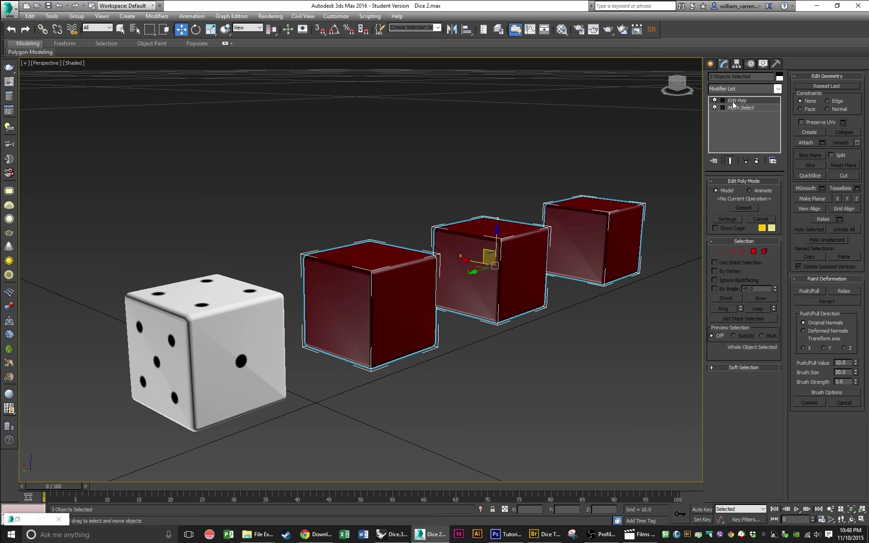
Remove the Mesh Select modifier from the three red cubes, accepting the topology dependency warning
left_click(740, 107)
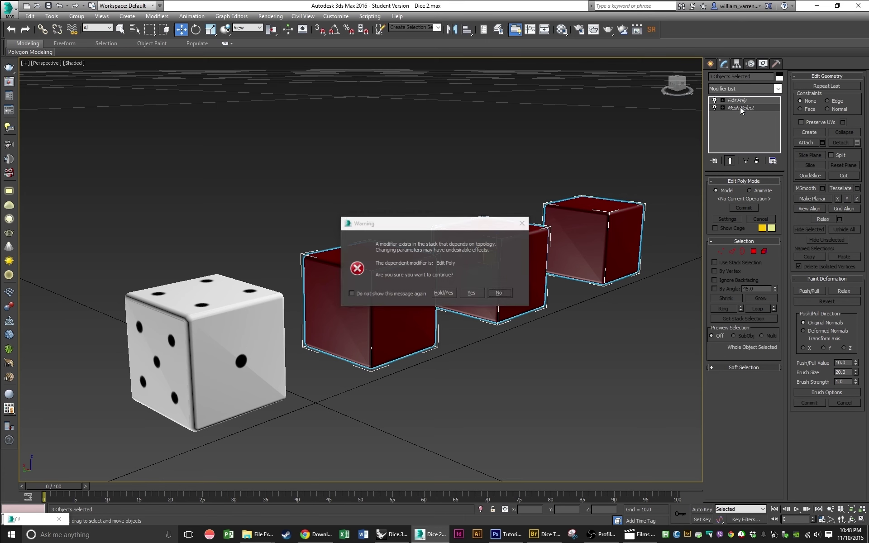
left_click(474, 294)
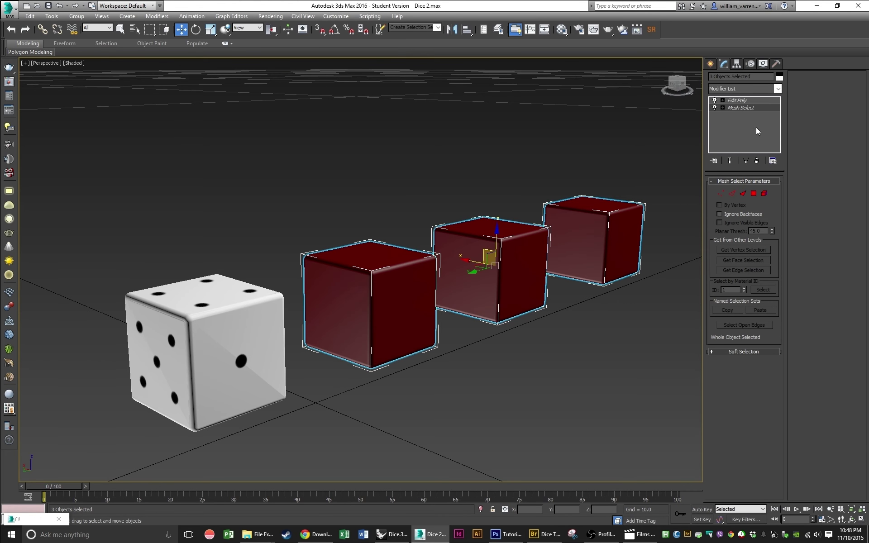
left_click(758, 160)
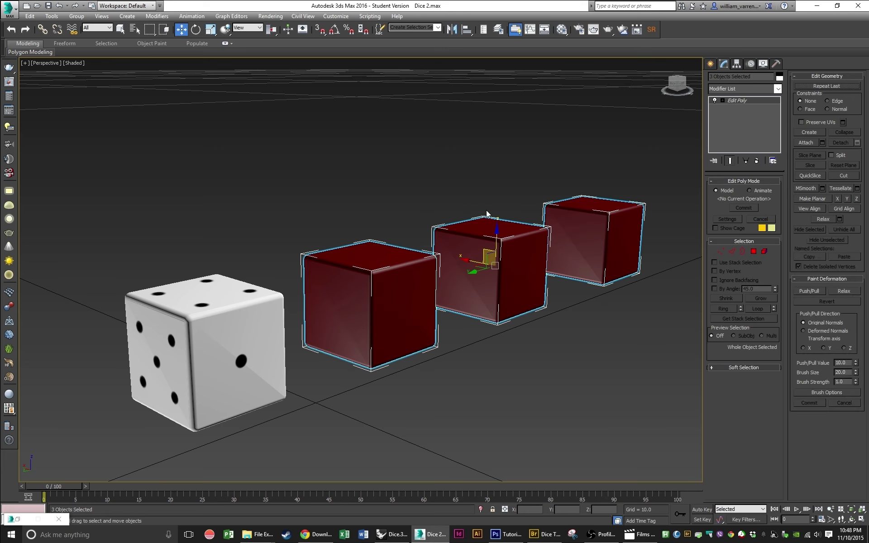
Copy the UVW Map modifier from the first die and paste it above Edit Poly on the three red cubes
left_click(224, 310)
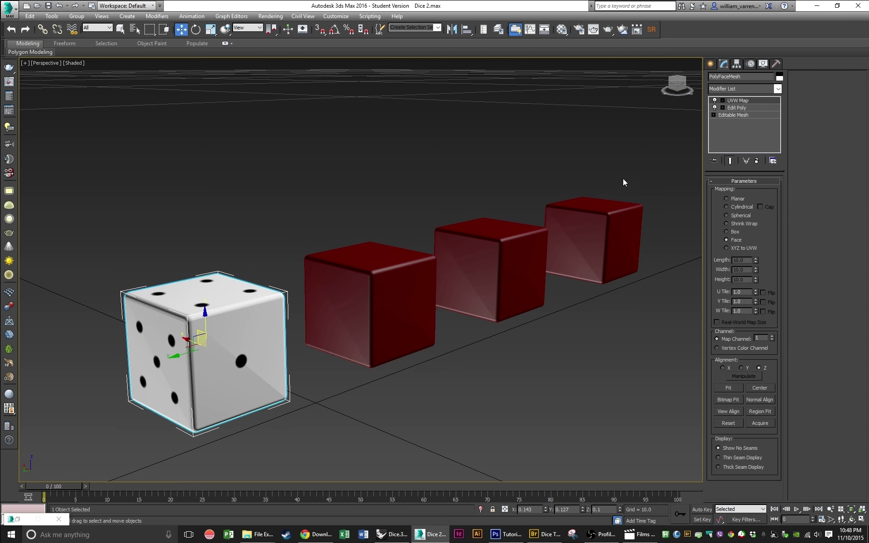
right_click(746, 103)
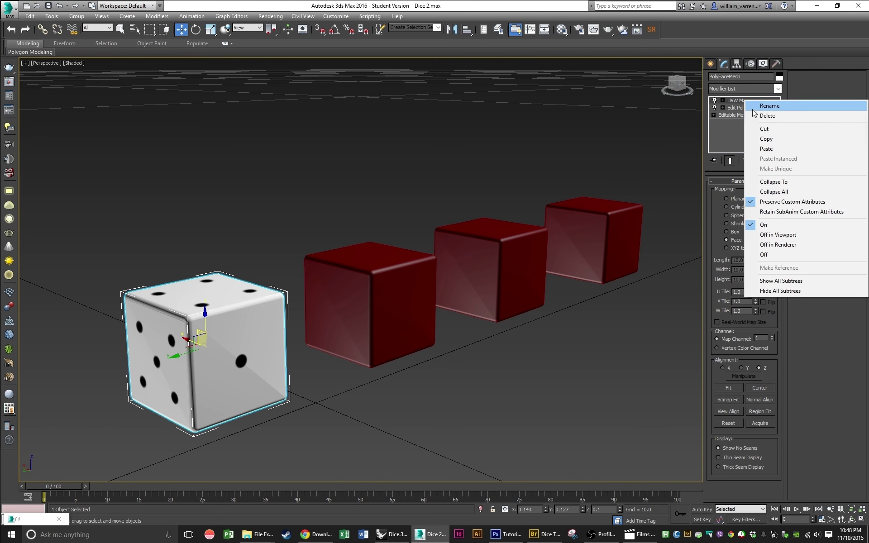
left_click(758, 138)
left_click(374, 267)
left_click(473, 258, "ctrl")
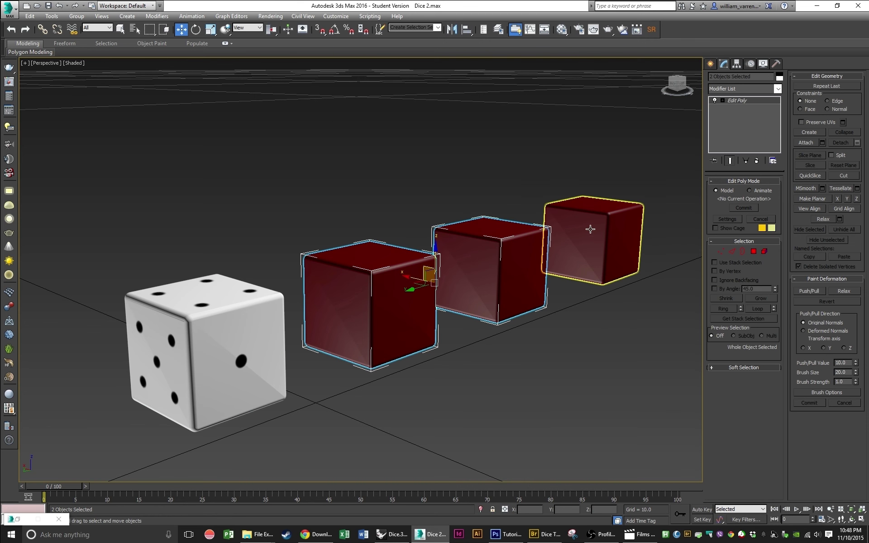
left_click(591, 229, "ctrl")
right_click(748, 116)
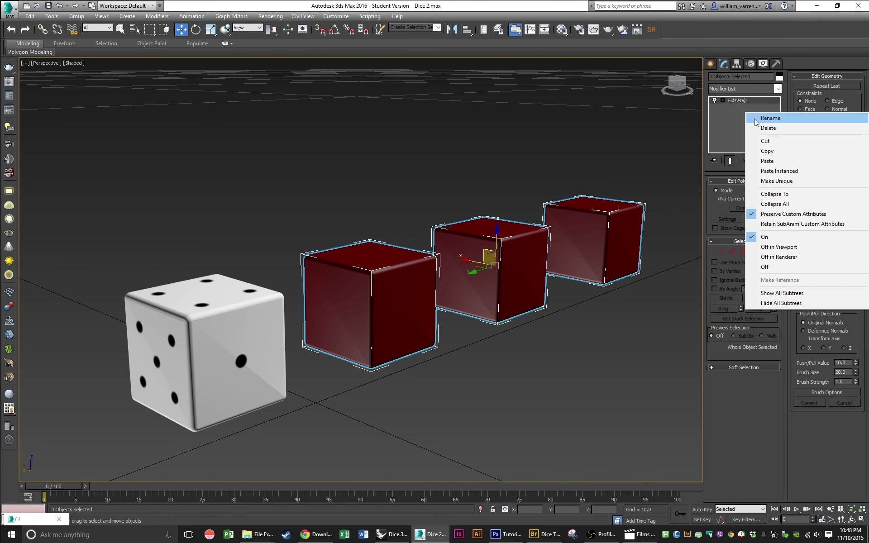
left_click(775, 162)
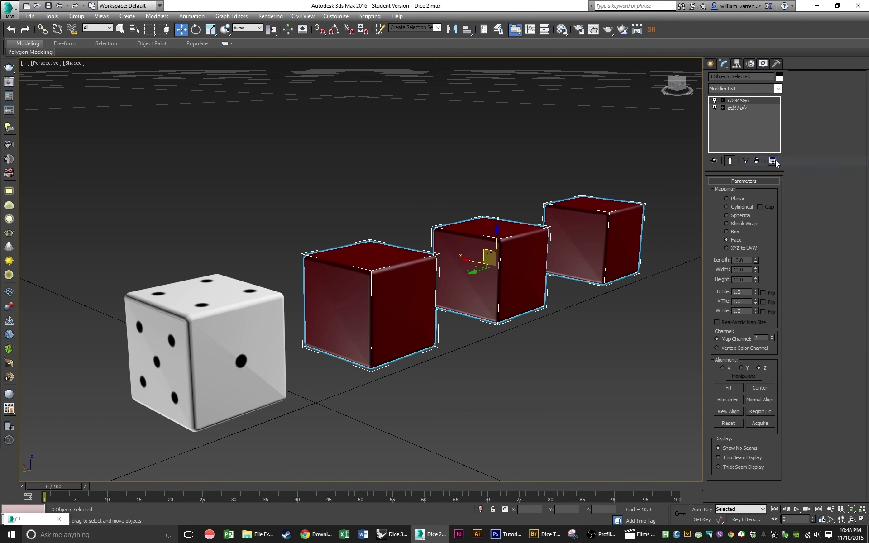
Apply the 14 - Default dice material to each of the three red cubes and minimize the Material Editor
left_click(677, 157)
left_click(564, 32)
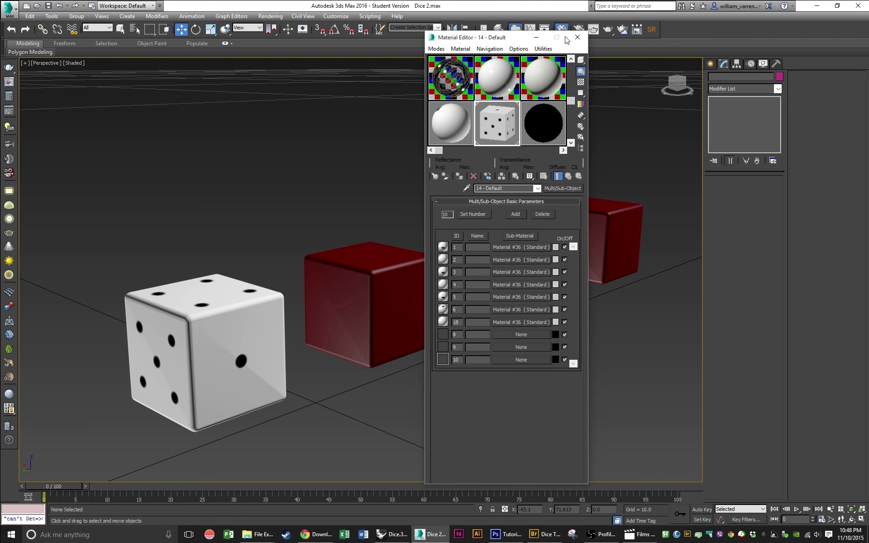
left_click_drag(518, 18, 157, 40)
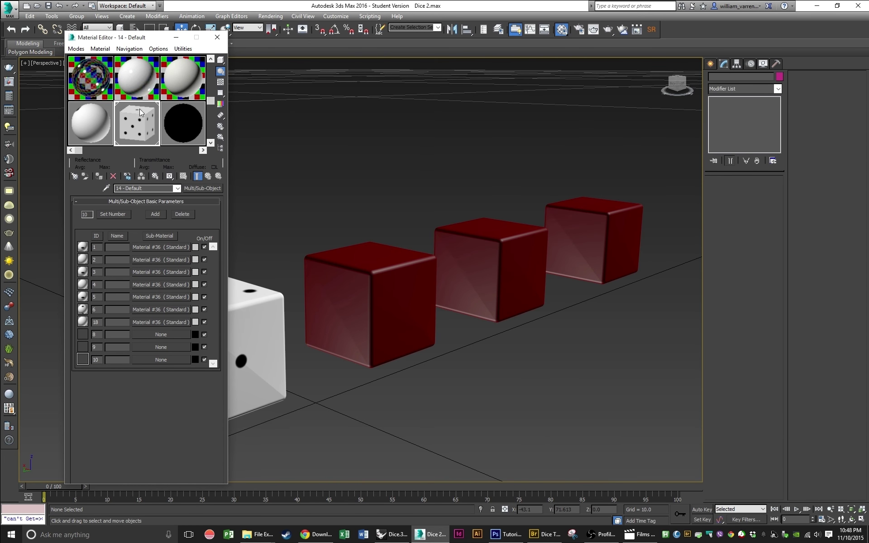
left_click_drag(139, 109, 345, 286)
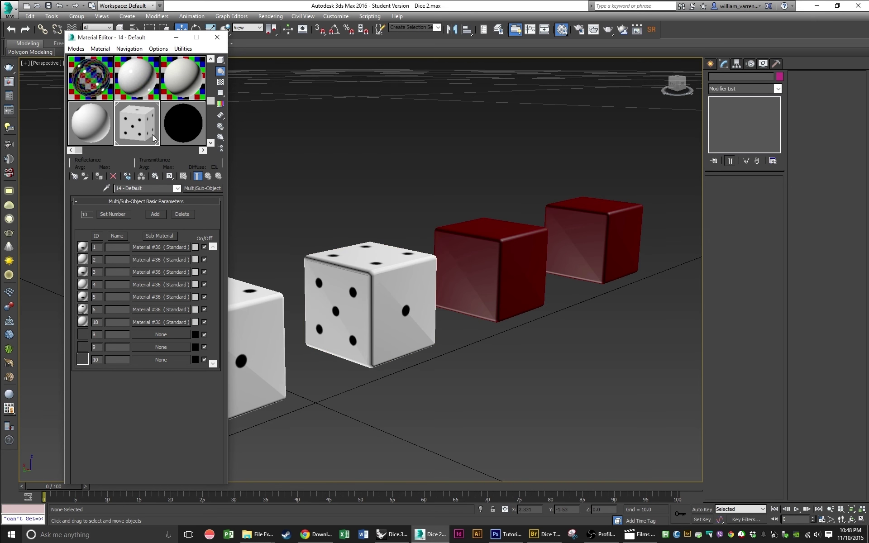
left_click_drag(152, 135, 473, 254)
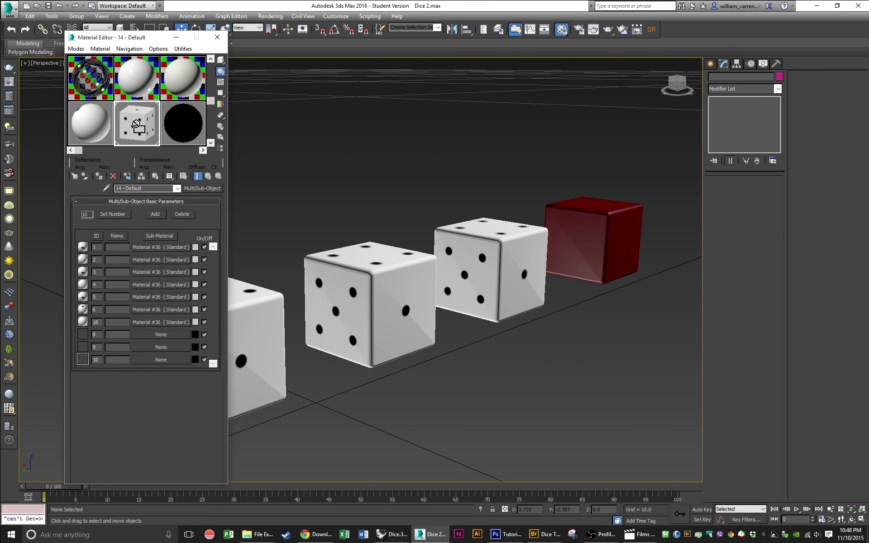
left_click_drag(139, 126, 571, 216)
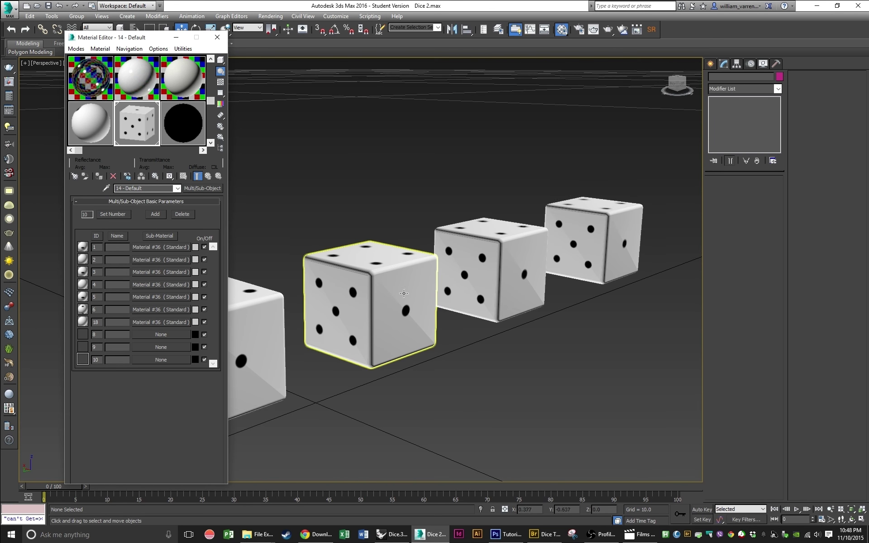
left_click(175, 39)
middle_click_drag(577, 299, 603, 309, "alt")
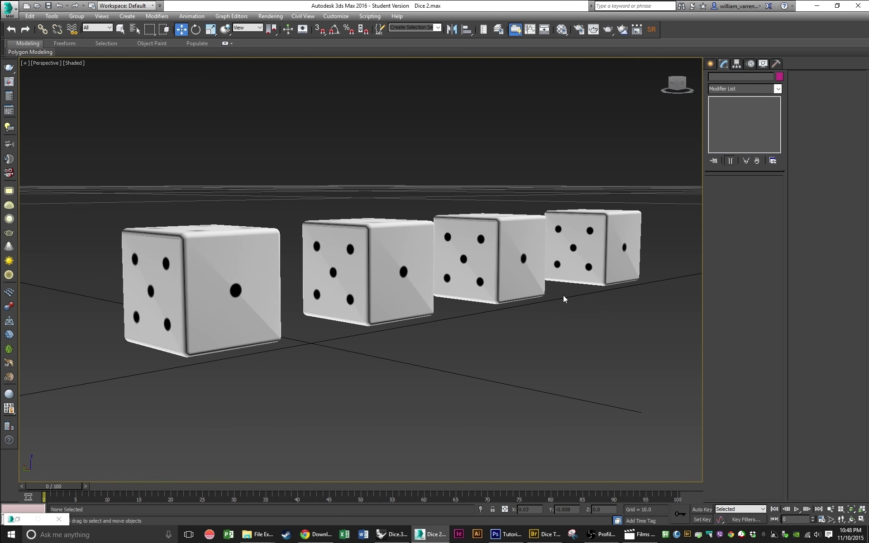